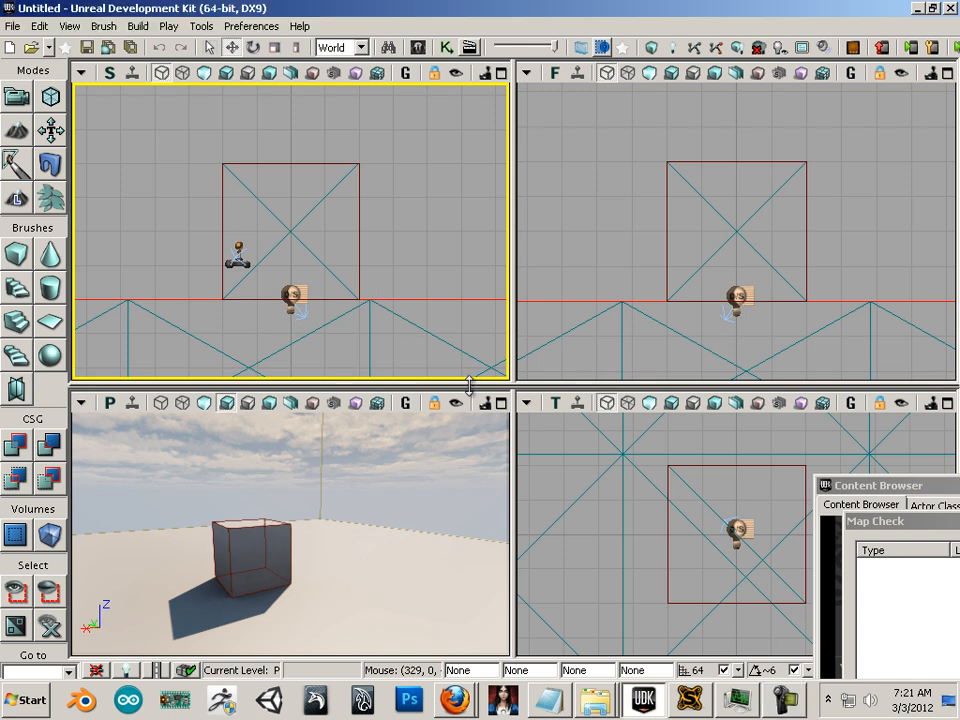
- Enlarge the Side and Front viewports to give more room for brush editing
{"action": "left_click_drag", "start_coordinate": [469, 388], "coordinate": [478, 500]}
{"action": "scroll", "coordinate": [416, 429], "scroll_direction": "down", "scroll_amount": 4}
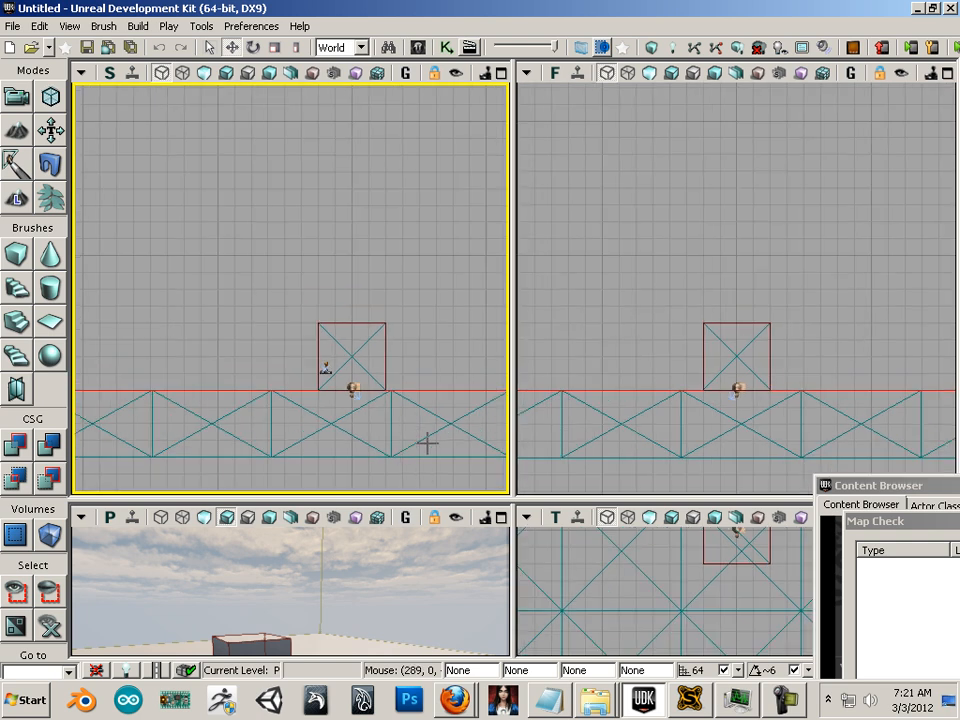
{"action": "scroll", "coordinate": [420, 445], "scroll_direction": "up", "scroll_amount": 2}
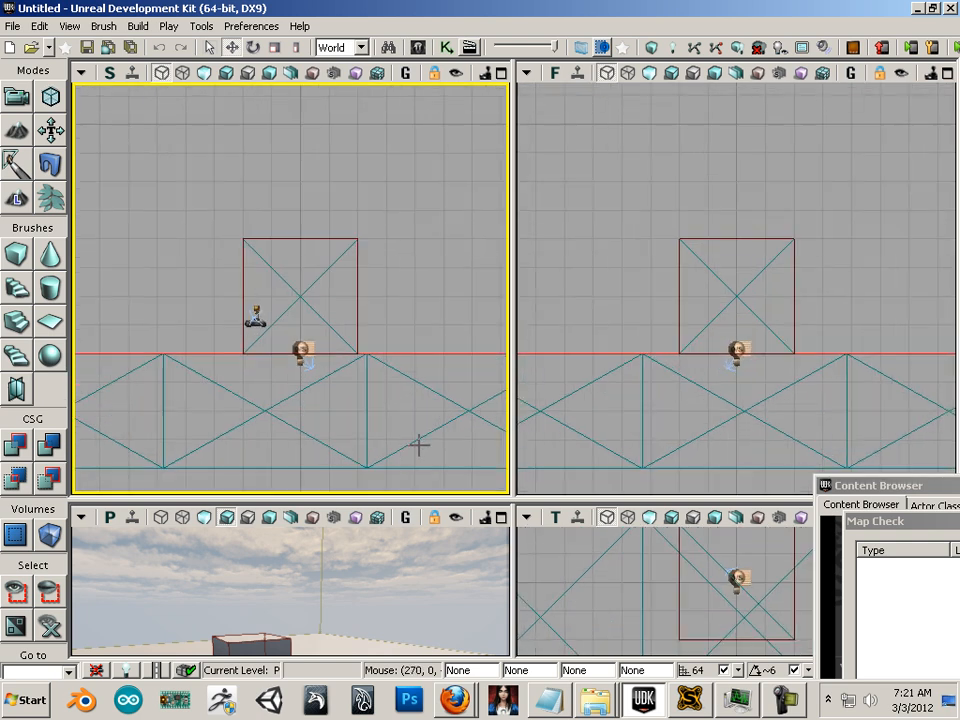
- Move the red builder brush along X until it is 64 units clear of the large cube, and lower it by 64 units
{"action": "left_click", "coordinate": [366, 416]}
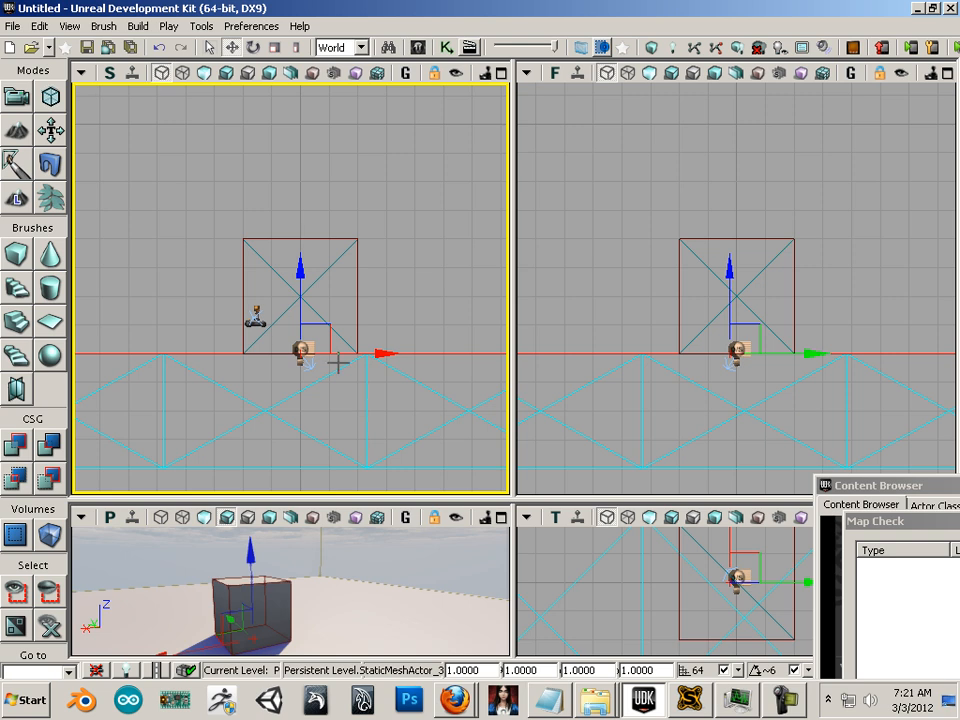
{"action": "left_click", "coordinate": [357, 314]}
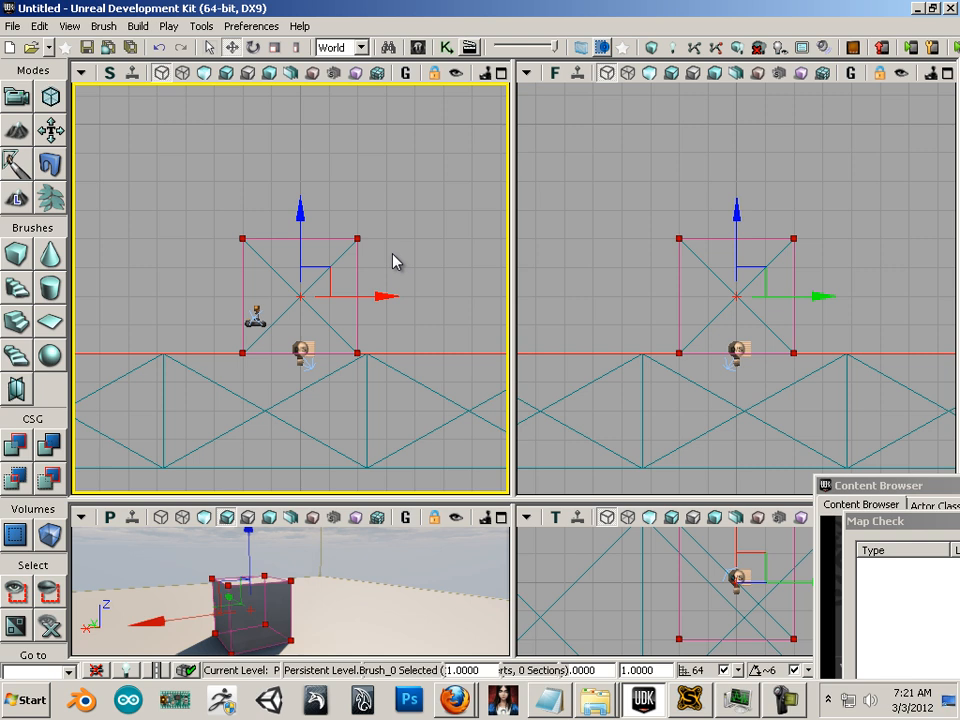
{"action": "mouse_move", "coordinate": [430, 300]}
{"action": "left_mouse_down"}
{"action": "mouse_move", "coordinate": [274, 287]}
{"action": "mouse_move", "coordinate": [268, 302]}
{"action": "left_mouse_up"}
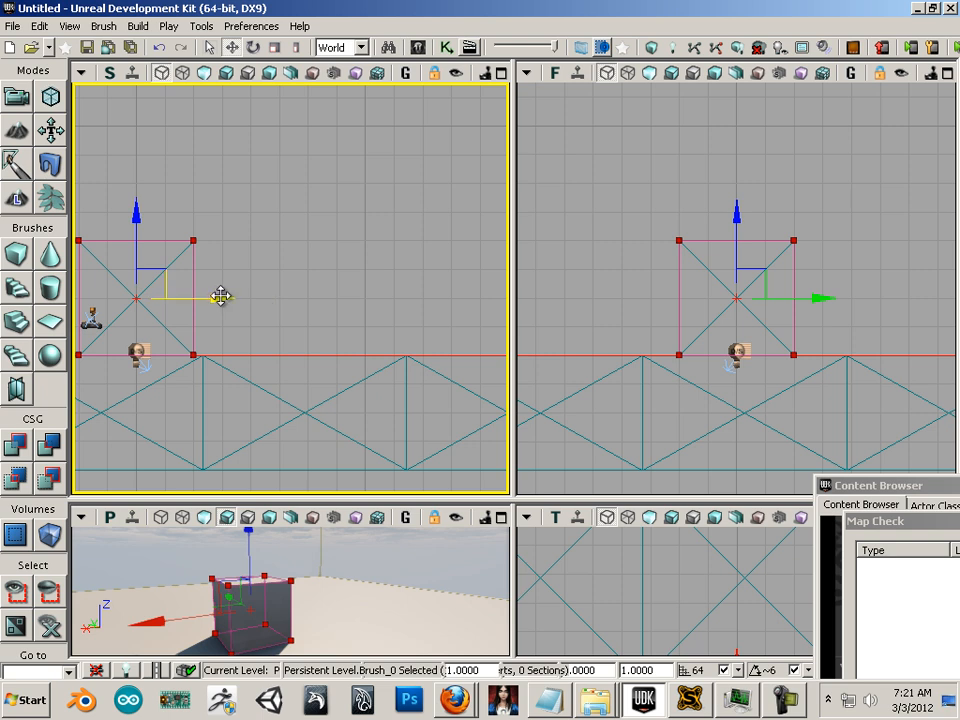
{"action": "mouse_move", "coordinate": [220, 296]}
{"action": "left_mouse_down"}
{"action": "mouse_move", "coordinate": [373, 313]}
{"action": "mouse_move", "coordinate": [351, 312]}
{"action": "left_mouse_up"}
{"action": "scroll", "coordinate": [352, 325], "scroll_direction": "up", "scroll_amount": 1}
{"action": "scroll", "coordinate": [350, 325], "scroll_direction": "up", "scroll_amount": 1}
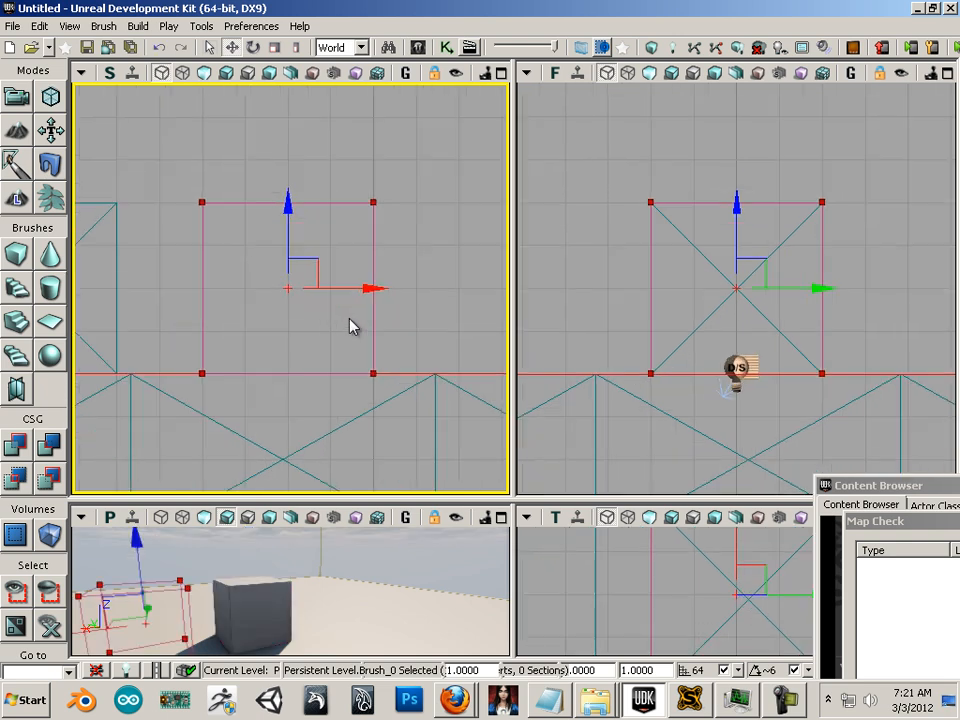
{"action": "scroll", "coordinate": [345, 326], "scroll_direction": "up", "scroll_amount": 1}
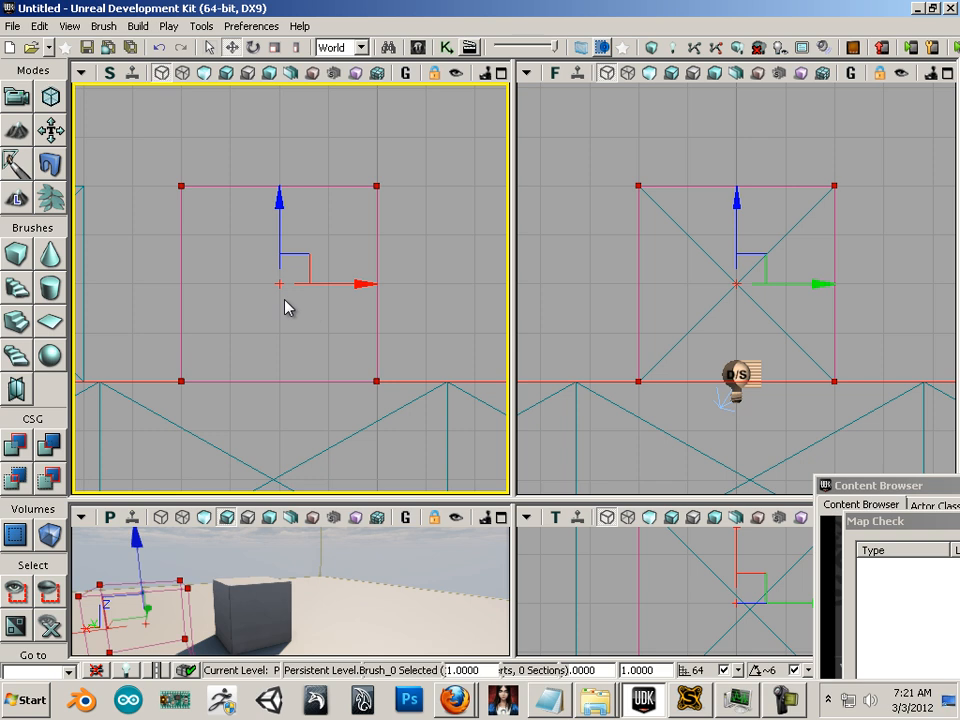
{"action": "left_click_drag", "start_coordinate": [280, 290], "coordinate": [354, 276]}
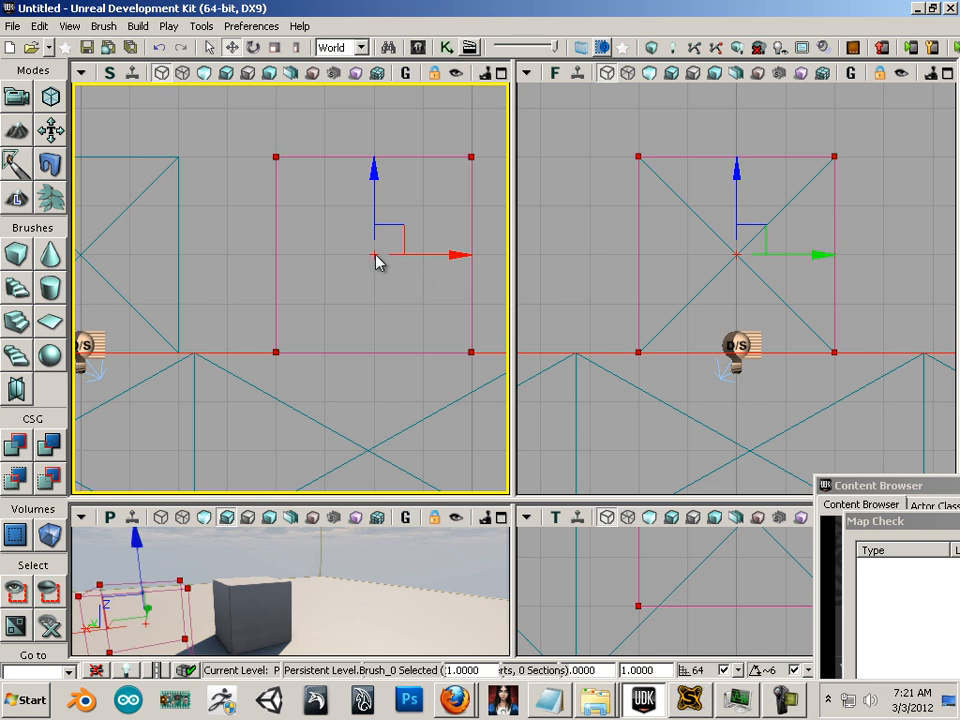
{"action": "mouse_move", "coordinate": [377, 261]}
{"action": "left_mouse_down"}
{"action": "mouse_move", "coordinate": [369, 264]}
{"action": "mouse_move", "coordinate": [413, 251]}
{"action": "mouse_move", "coordinate": [381, 240]}
{"action": "left_mouse_up"}
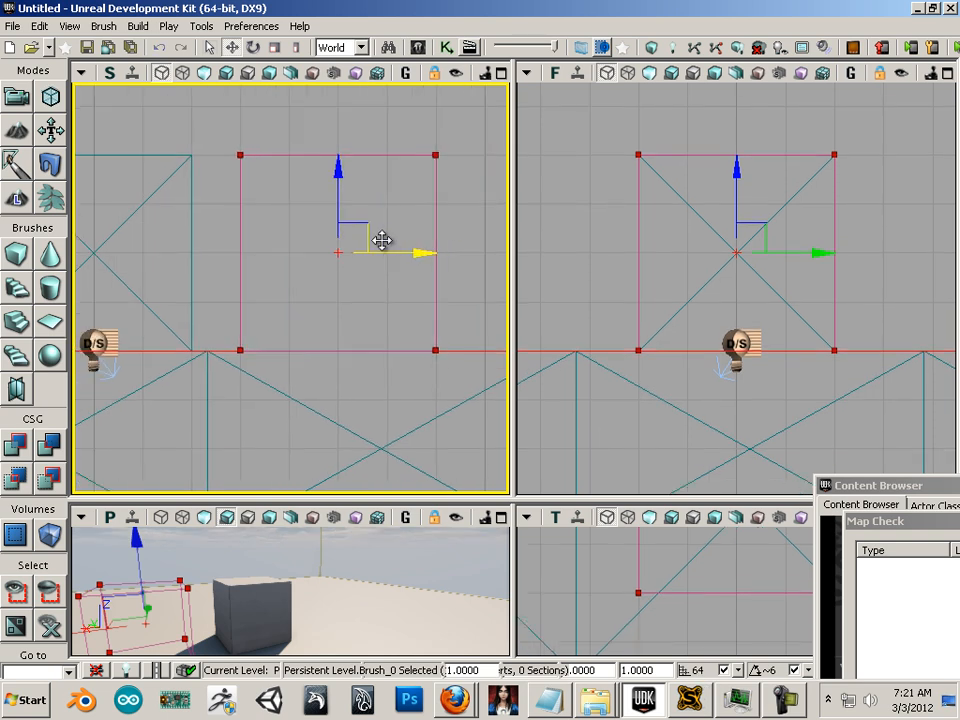
{"action": "mouse_move", "coordinate": [335, 178]}
{"action": "left_mouse_down"}
{"action": "mouse_move", "coordinate": [349, 214]}
{"action": "mouse_move", "coordinate": [358, 160]}
{"action": "left_mouse_up"}
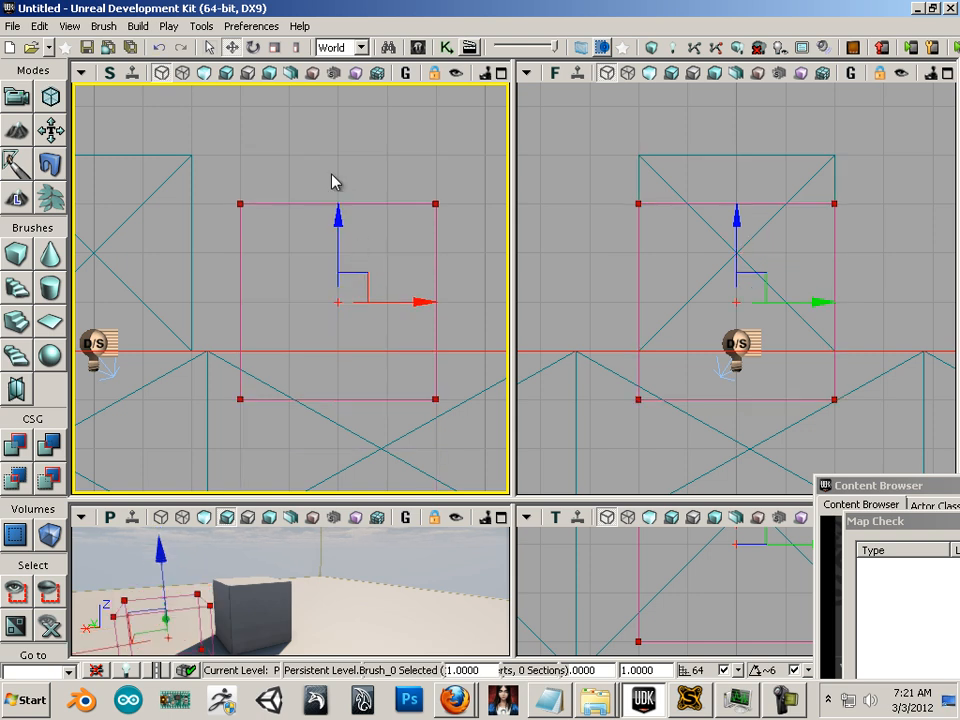
- Scale the builder brush uniformly down to about half its size and add it to the level as a CSG brush
{"action": "left_click", "coordinate": [276, 48]}
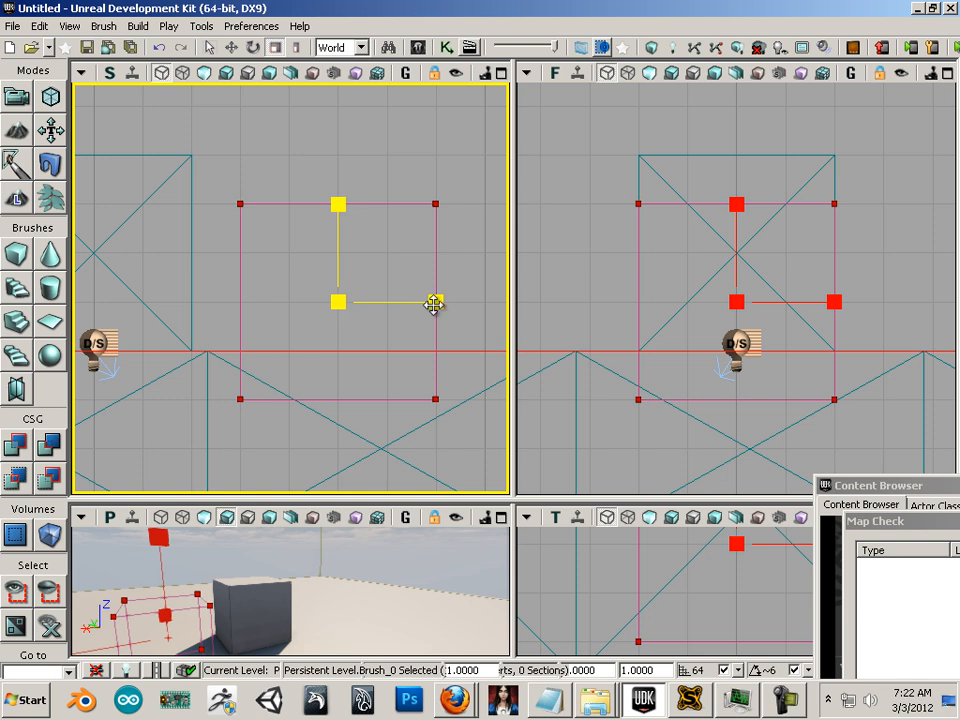
{"action": "mouse_move", "coordinate": [422, 302]}
{"action": "left_mouse_down"}
{"action": "mouse_move", "coordinate": [328, 284]}
{"action": "mouse_move", "coordinate": [178, 214]}
{"action": "mouse_move", "coordinate": [92, 124]}
{"action": "mouse_move", "coordinate": [74, 83]}
{"action": "left_mouse_up"}
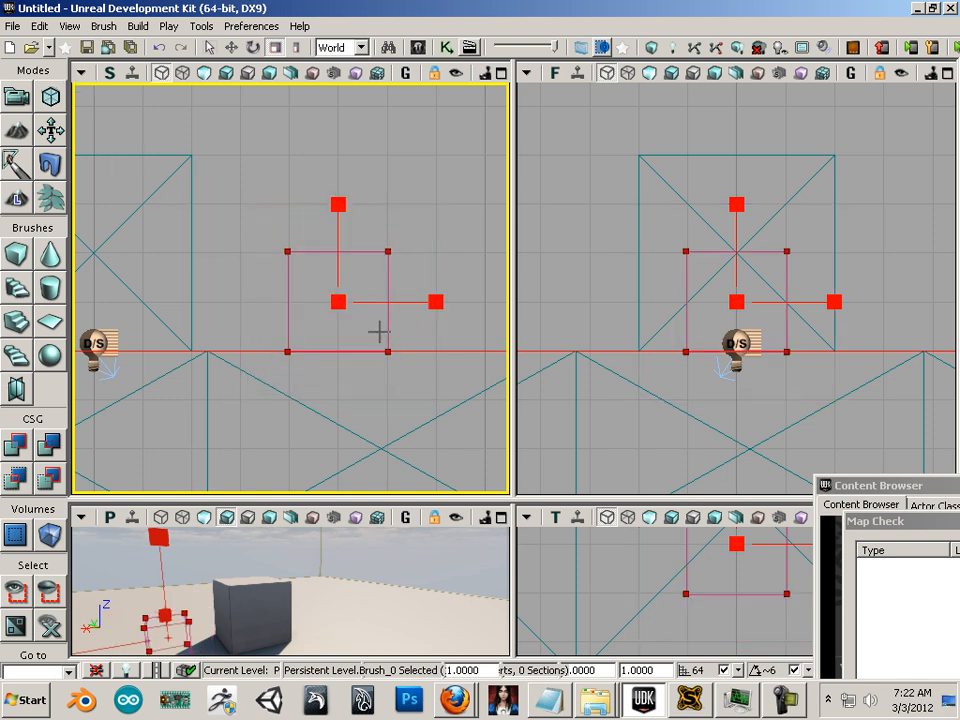
{"action": "scroll", "coordinate": [377, 330], "scroll_direction": "up", "scroll_amount": 2}
{"action": "mouse_move", "coordinate": [420, 281]}
{"action": "left_mouse_down"}
{"action": "mouse_move", "coordinate": [407, 281]}
{"action": "mouse_move", "coordinate": [514, 304]}
{"action": "mouse_move", "coordinate": [399, 287]}
{"action": "mouse_move", "coordinate": [506, 332]}
{"action": "mouse_move", "coordinate": [353, 305]}
{"action": "mouse_move", "coordinate": [409, 279]}
{"action": "left_mouse_up"}
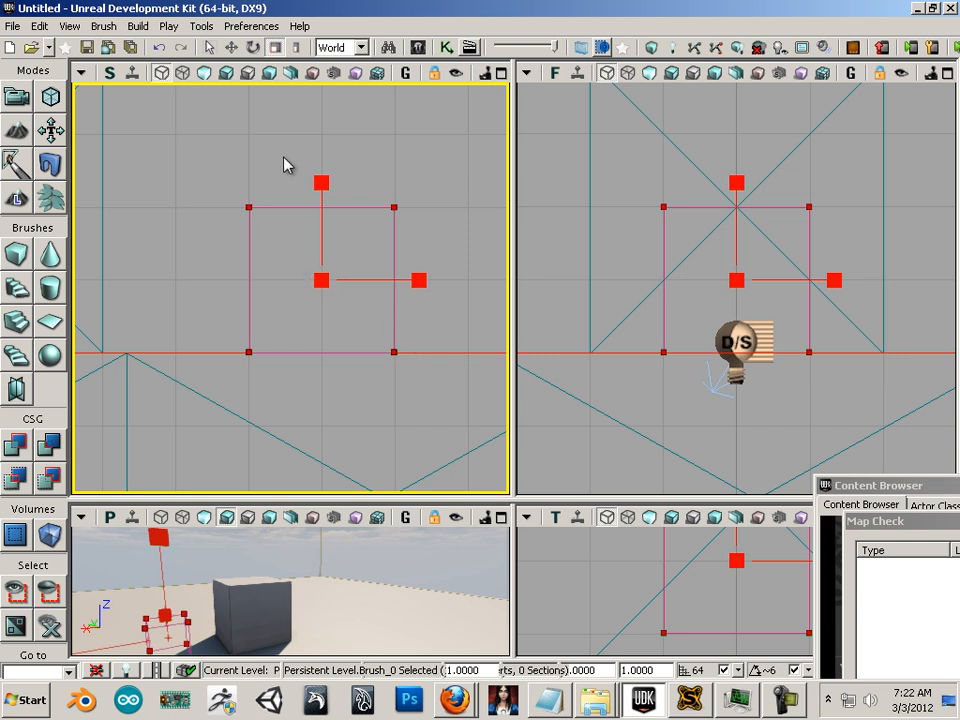
{"action": "left_click", "coordinate": [15, 447]}
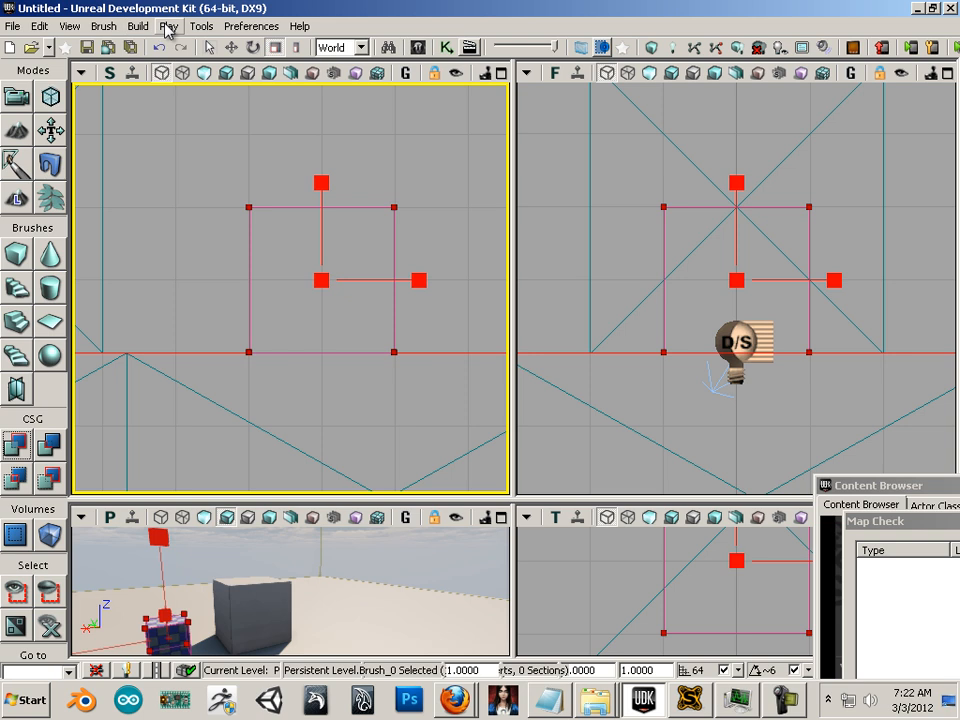
- Play the level in the editor, examine the new checkered cube from close up, and leave the preview
{"action": "left_click", "coordinate": [168, 28]}
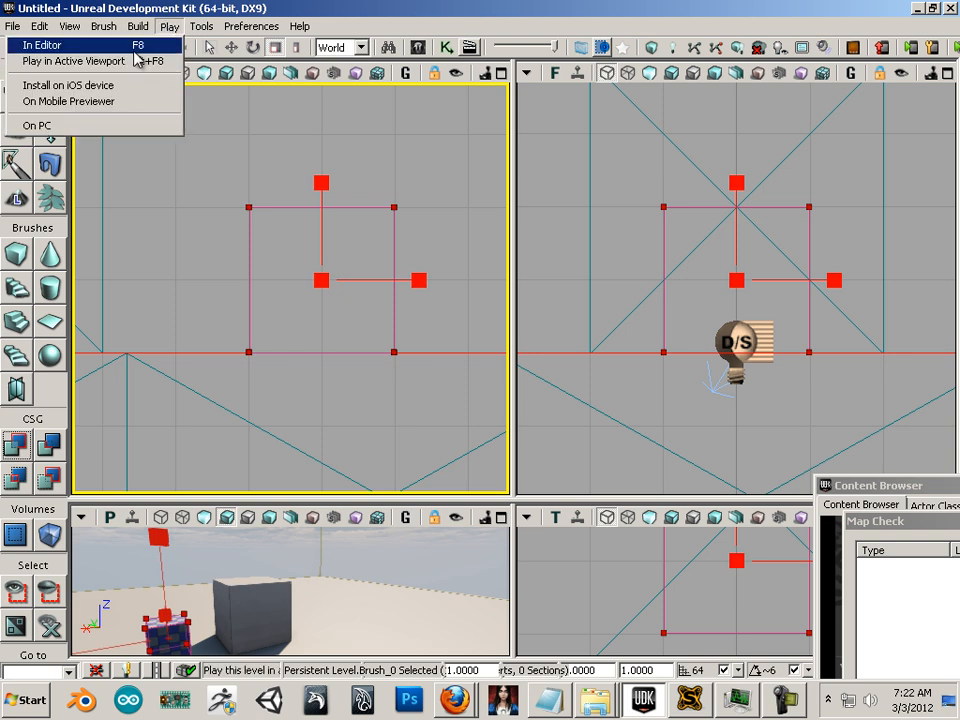
{"action": "left_click", "coordinate": [134, 49]}
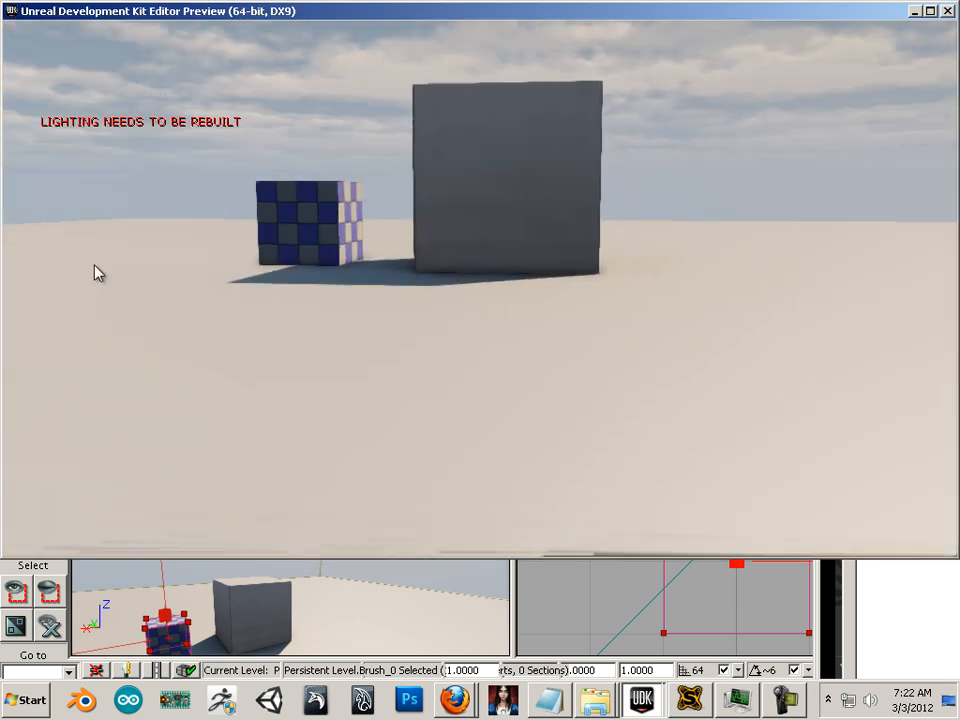
{"action": "key", "text": "w"}
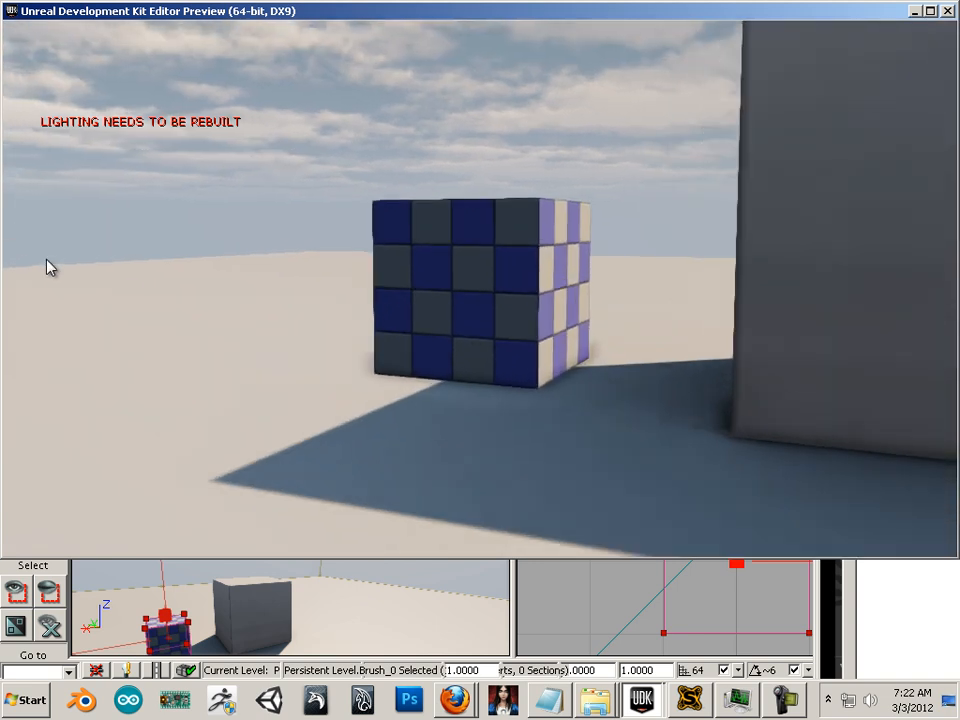
{"action": "key", "text": "w"}
{"action": "key", "text": "s"}
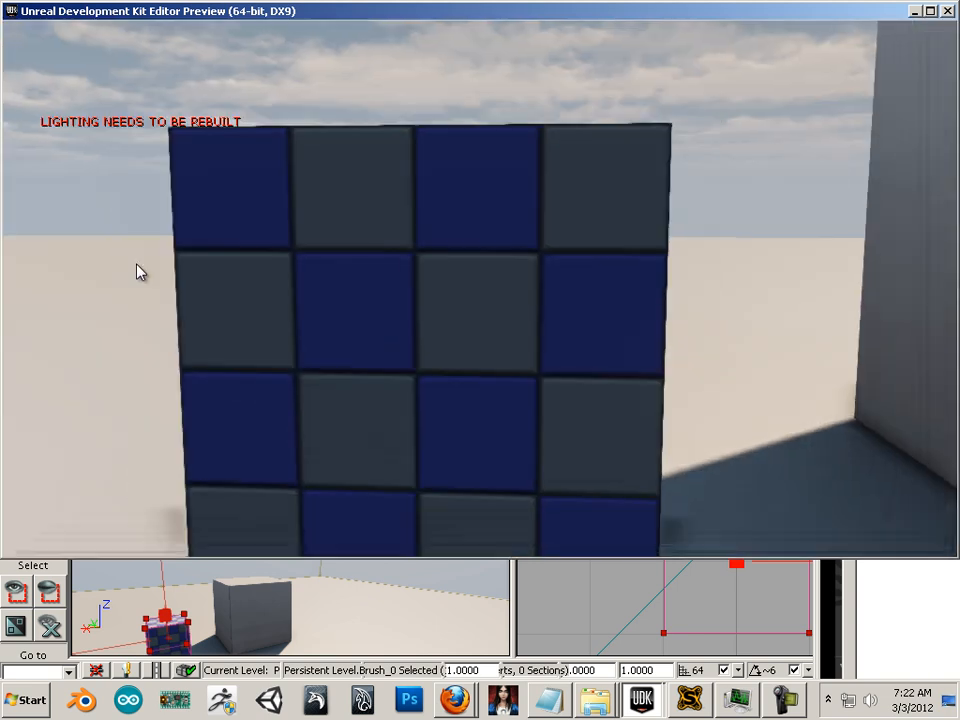
{"action": "key", "text": "w"}
{"action": "key", "text": "s"}
{"action": "key", "text": "a"}
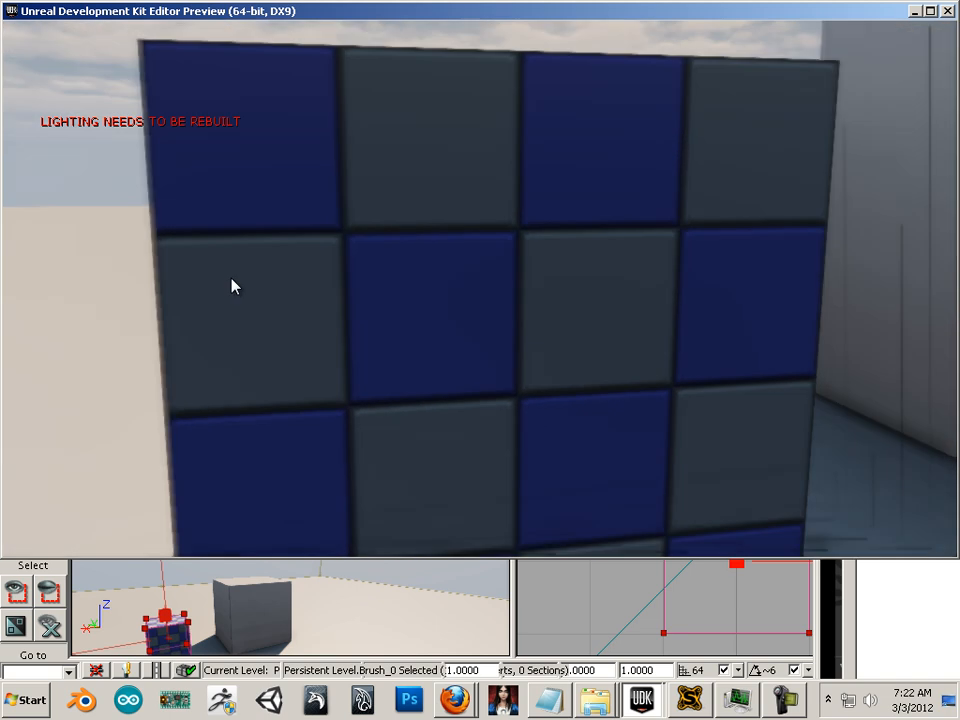
{"action": "key", "text": "w"}
{"action": "key", "text": "a"}
{"action": "key", "text": "w"}
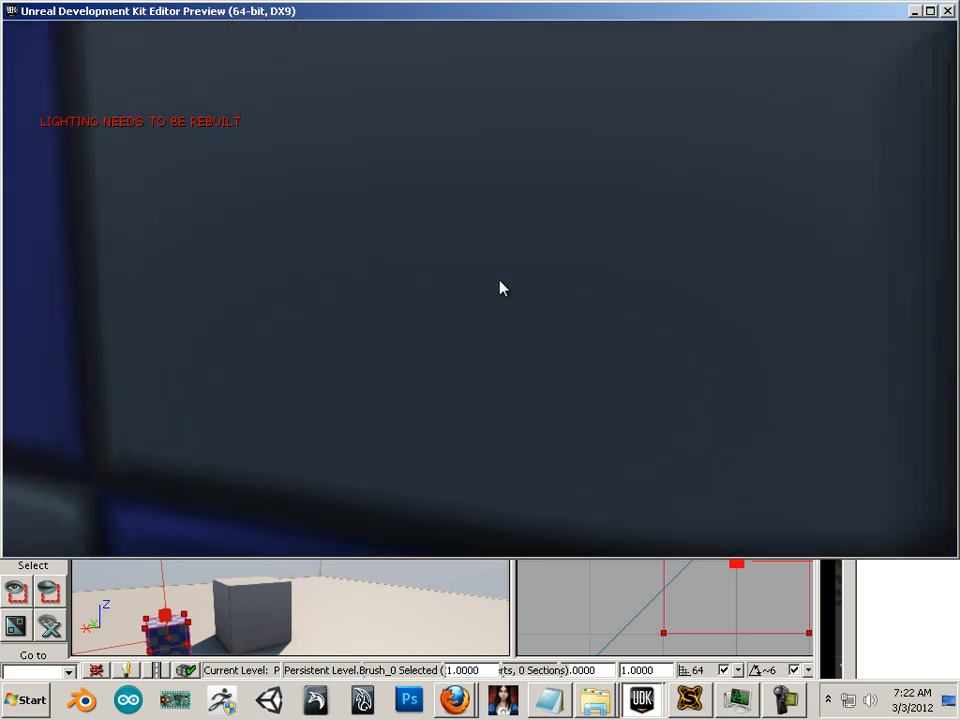
{"action": "key", "text": "s"}
{"action": "key", "text": "a"}
{"action": "key", "text": "w"}
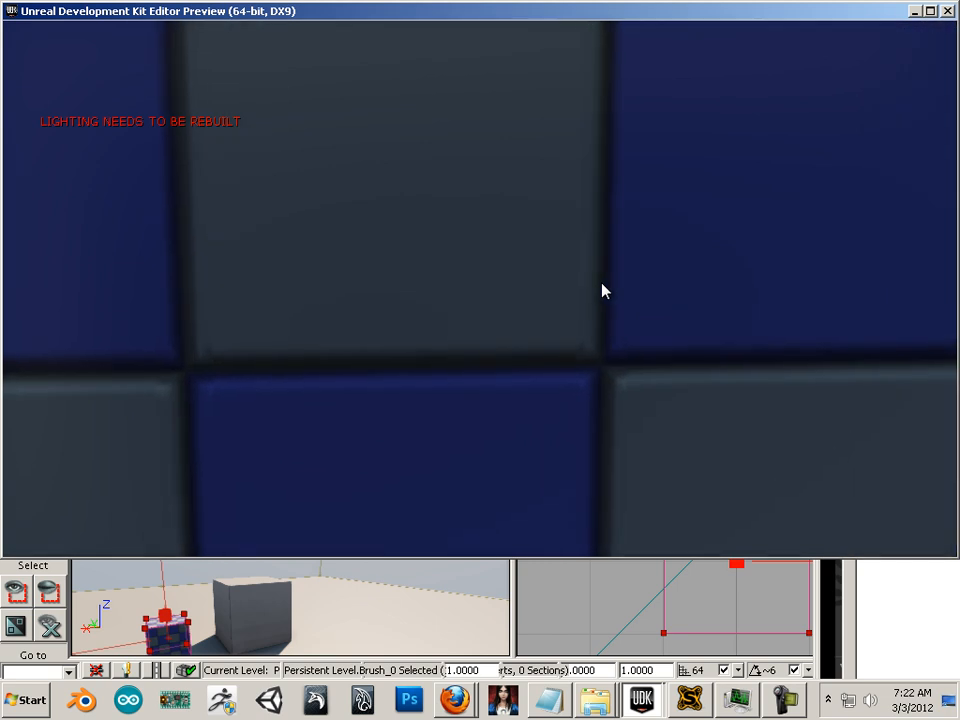
{"action": "key", "text": "s"}
{"action": "key", "text": "s"}
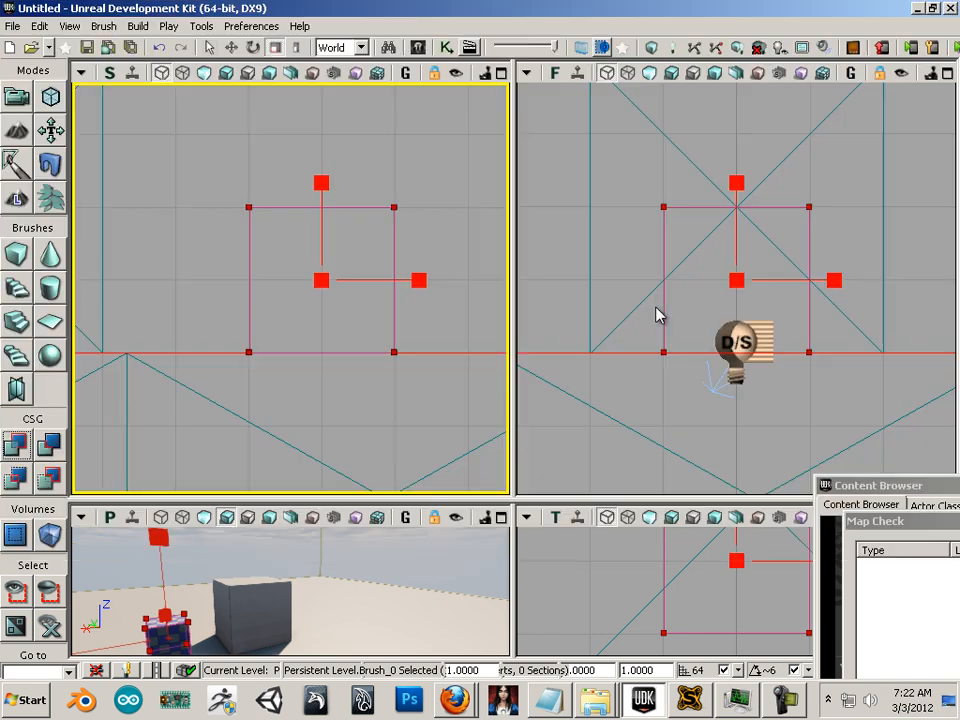
{"action": "key", "text": "Escape"}
- Clear the selection and reduce the grid snap size to 32 units
{"action": "left_click", "coordinate": [372, 296]}
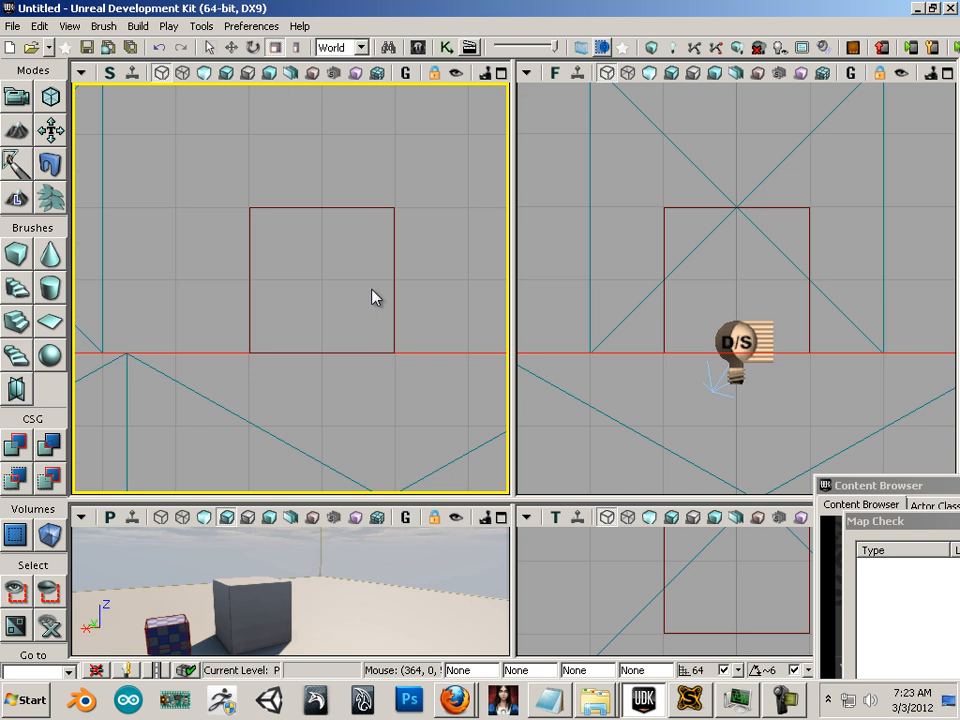
{"action": "key", "text": "bracketleft"}
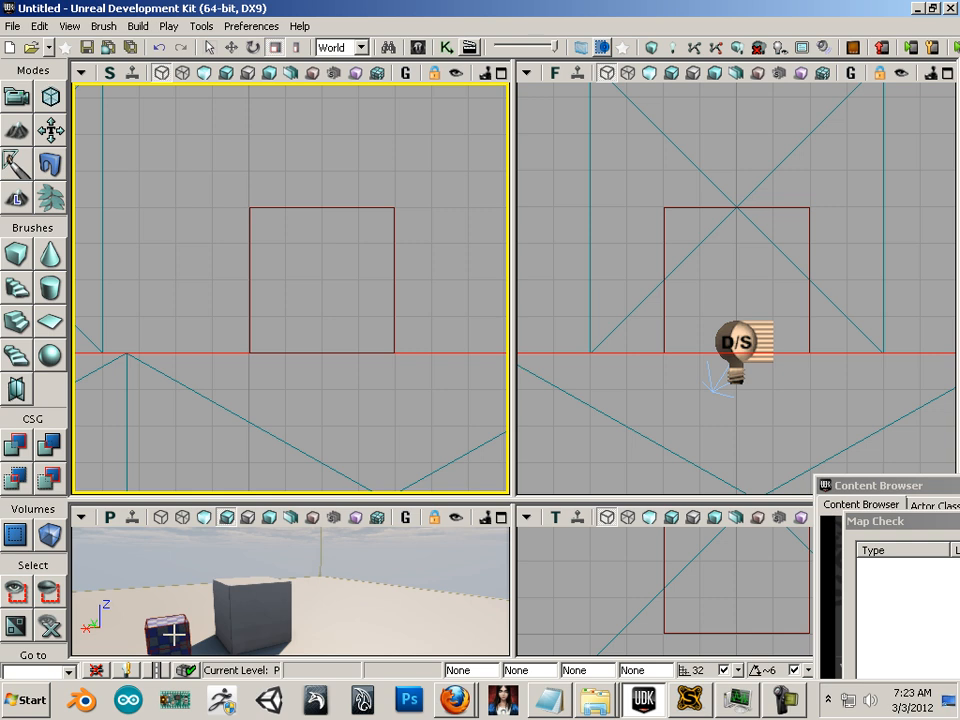
{"action": "scroll", "coordinate": [174, 635], "scroll_direction": "down", "scroll_amount": 1}
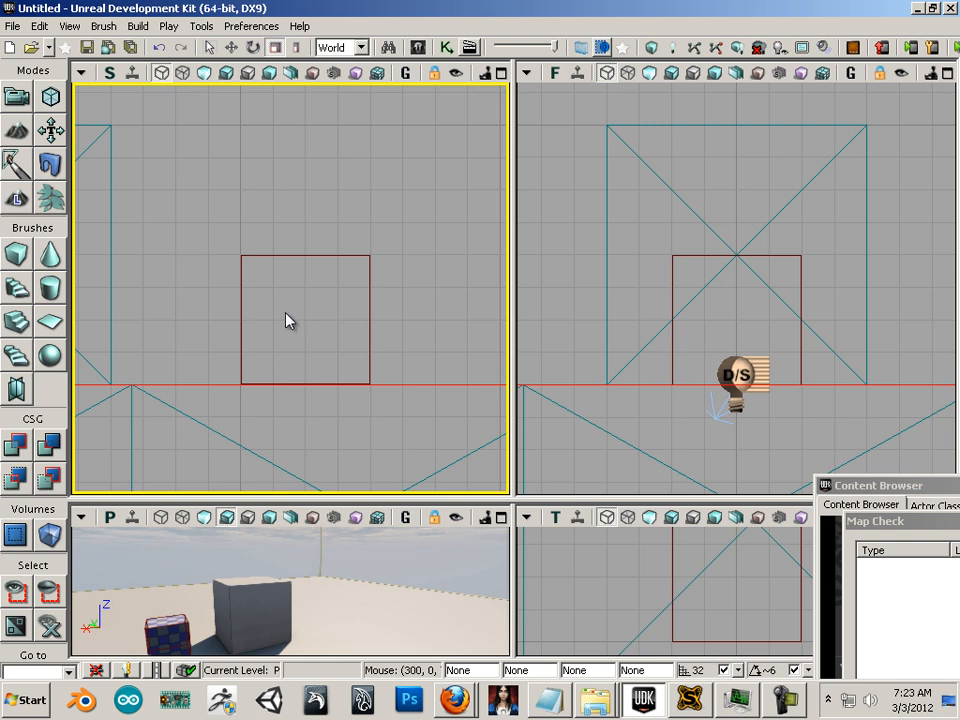
- Raise one top edge of the builder brush by 32 units in Geometry Mode
{"action": "left_click", "coordinate": [299, 256]}
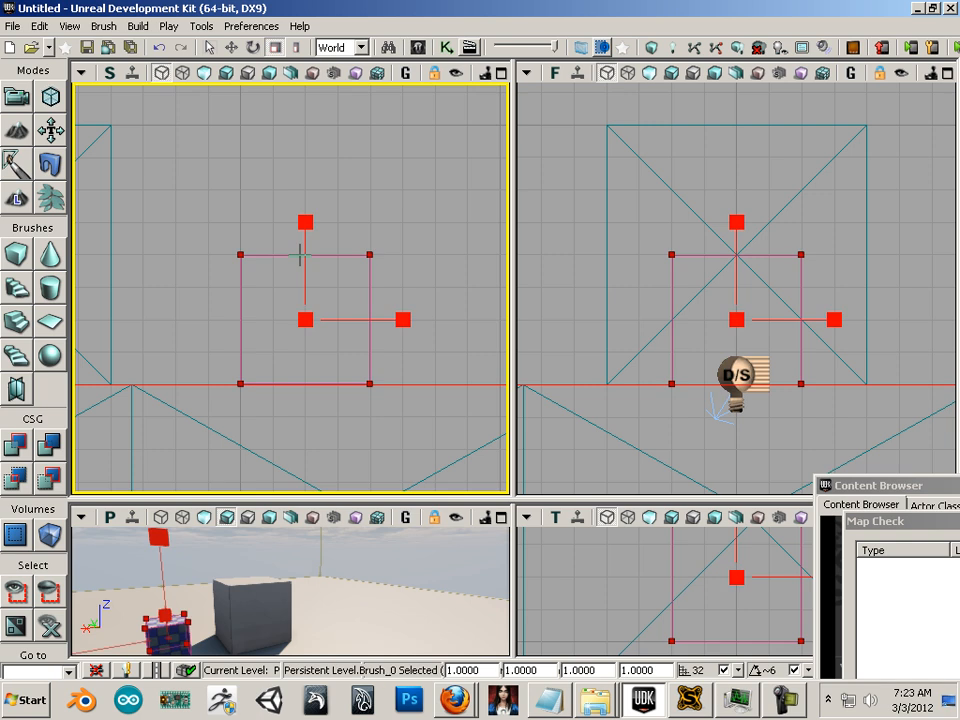
{"action": "left_click", "coordinate": [50, 97]}
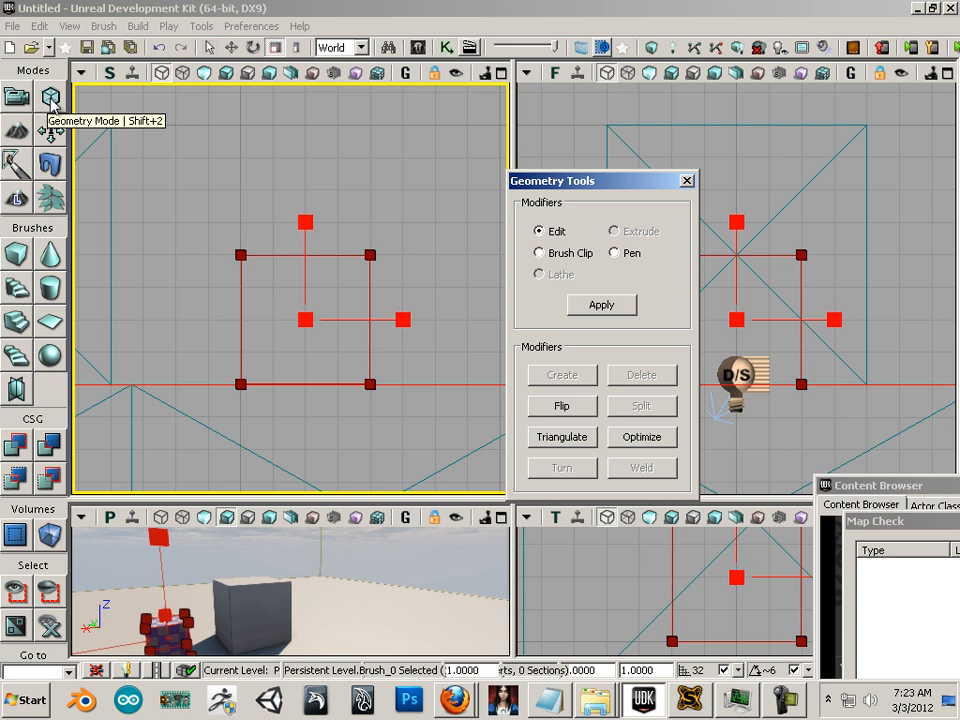
{"action": "left_click", "coordinate": [322, 254]}
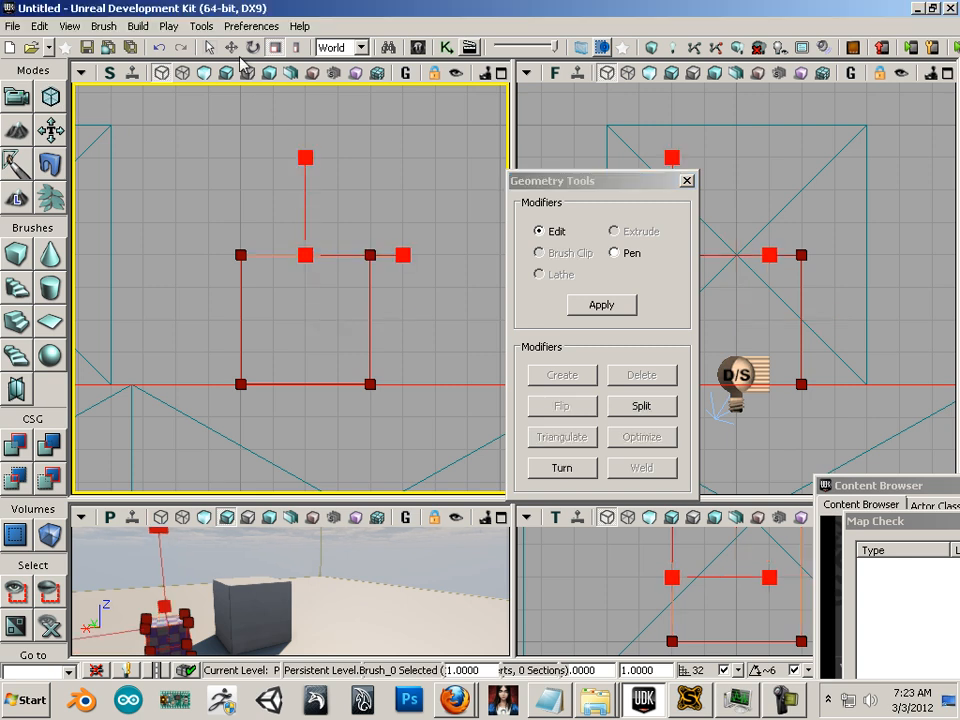
{"action": "left_click", "coordinate": [231, 47]}
{"action": "left_click_drag", "start_coordinate": [308, 156], "coordinate": [306, 141]}
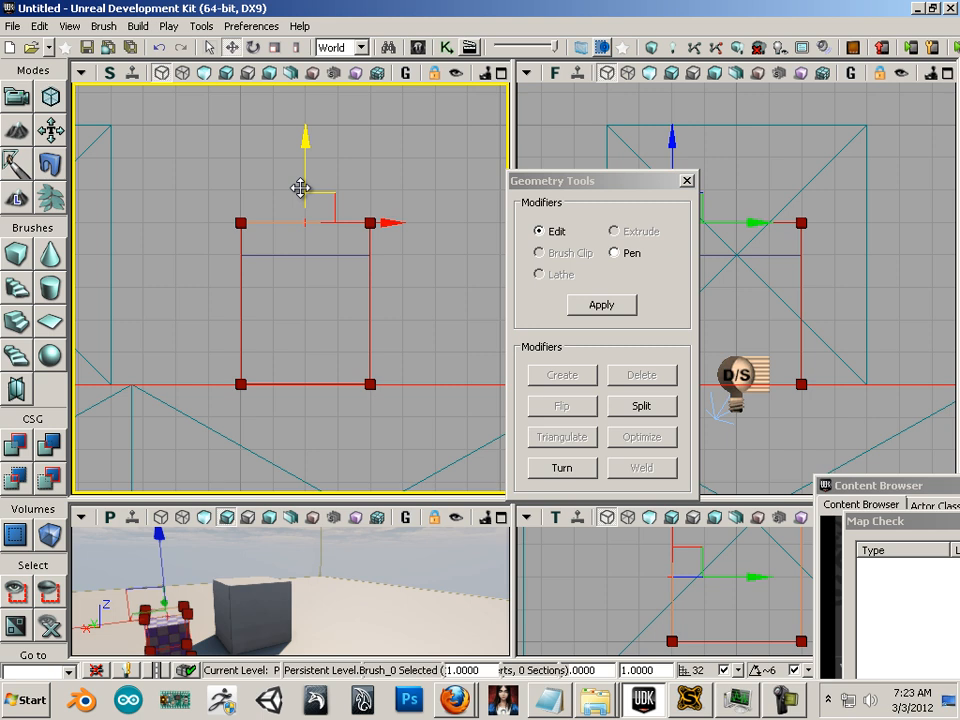
- Move the builder brush about 128 units along X, away from the added checkered cube and toward the large cube
{"action": "left_click", "coordinate": [305, 255]}
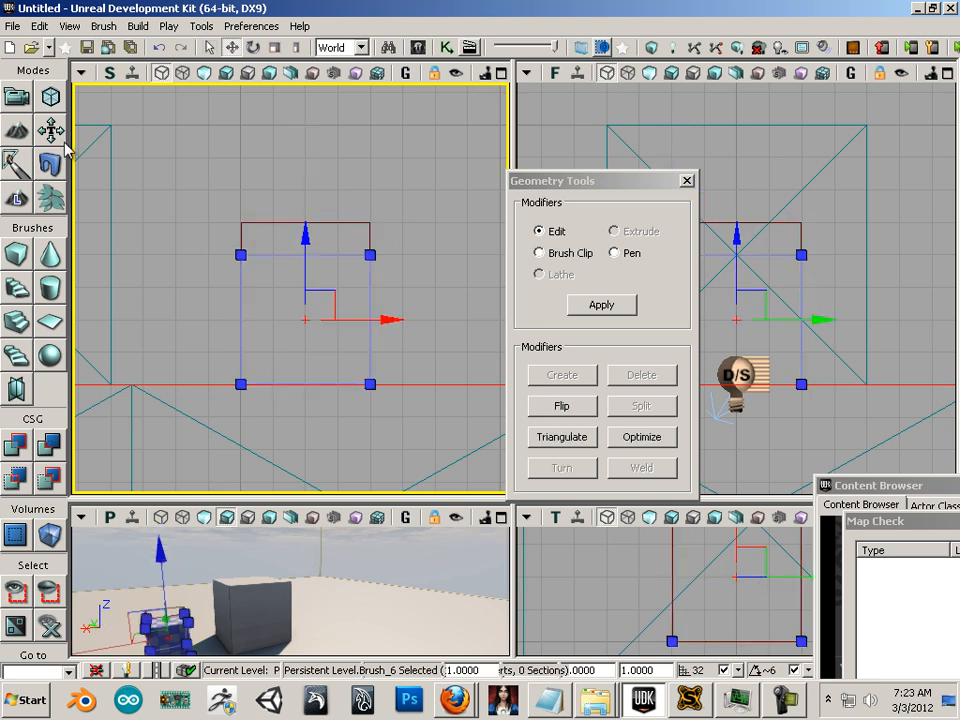
{"action": "left_click", "coordinate": [286, 256]}
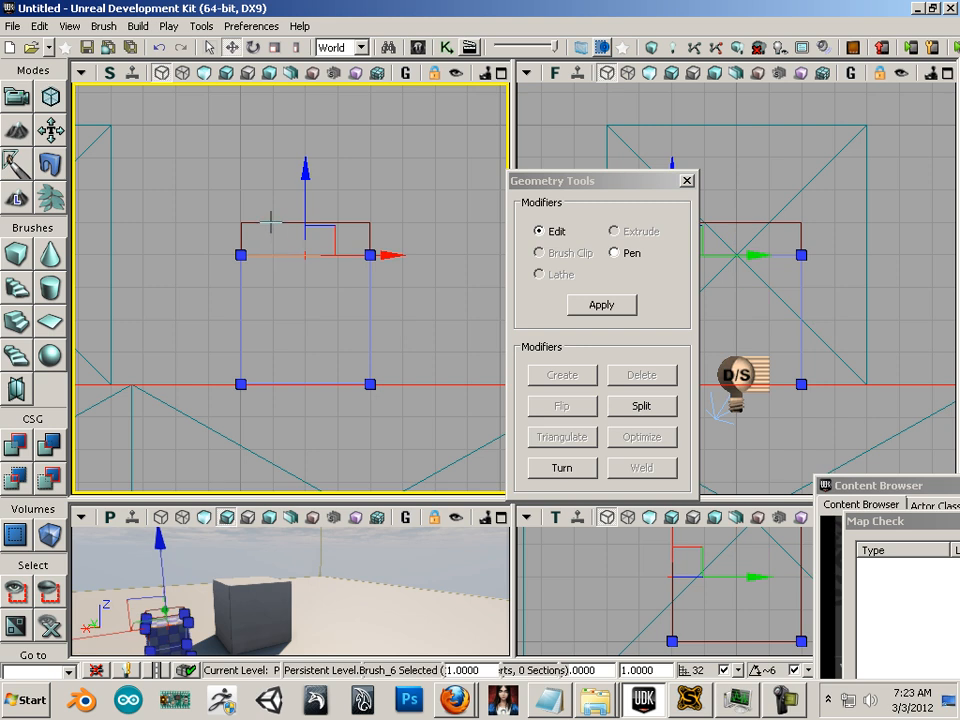
{"action": "left_click", "coordinate": [286, 236]}
{"action": "left_click_drag", "start_coordinate": [405, 317], "coordinate": [174, 289]}
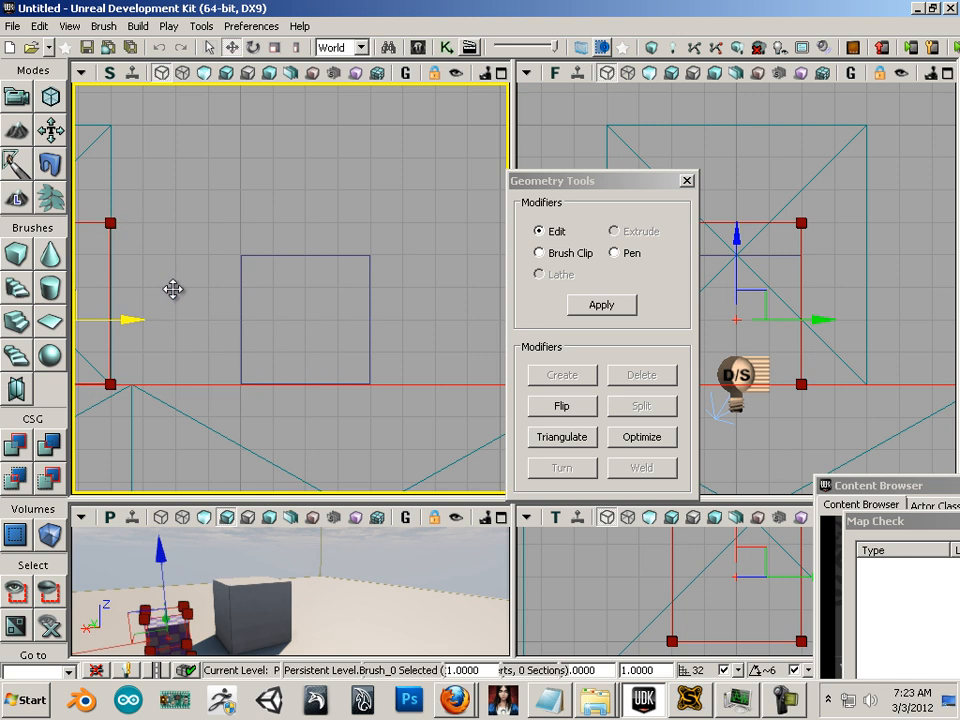
- Raise one top edge of the added checkered cube by 32 units and rebuild the level geometry
{"action": "left_click", "coordinate": [296, 253]}
{"action": "left_click", "coordinate": [296, 253]}
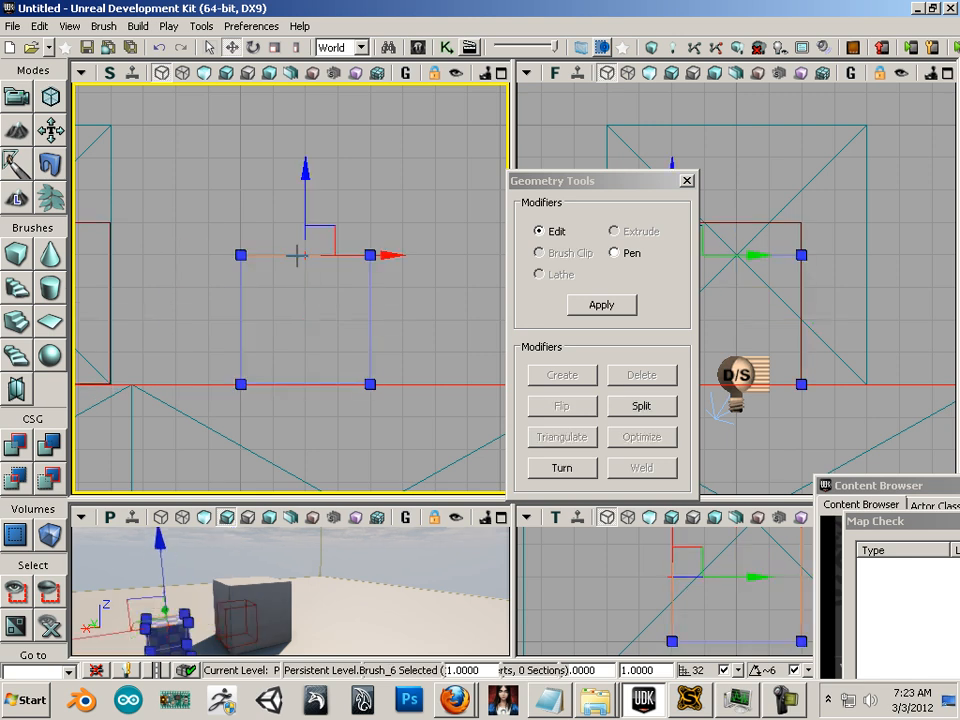
{"action": "left_click_drag", "start_coordinate": [310, 180], "coordinate": [311, 158]}
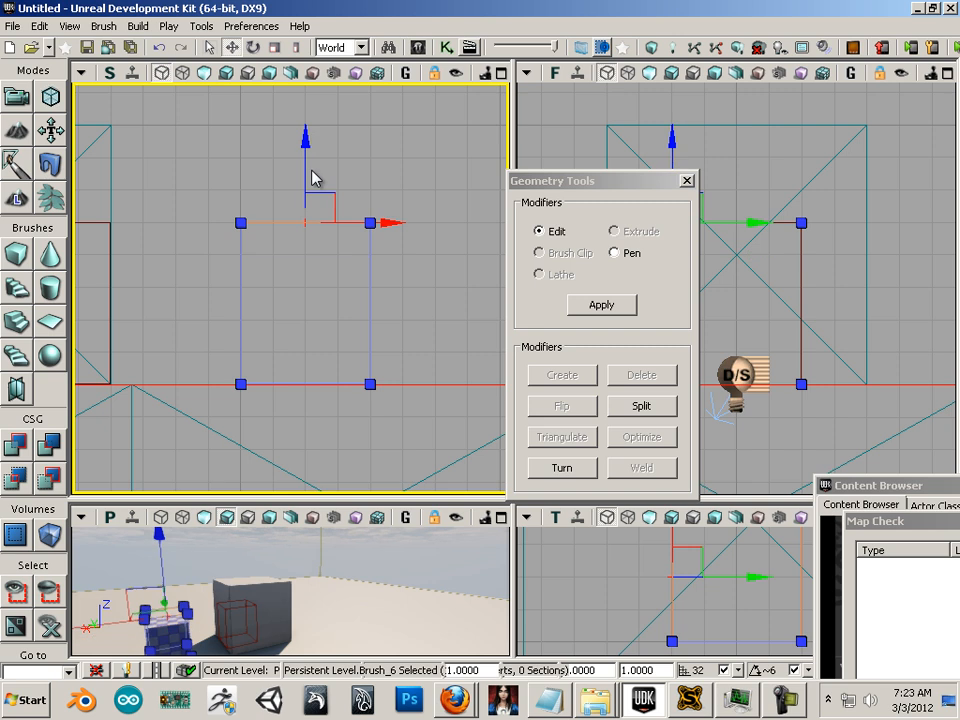
{"action": "left_click", "coordinate": [652, 48]}
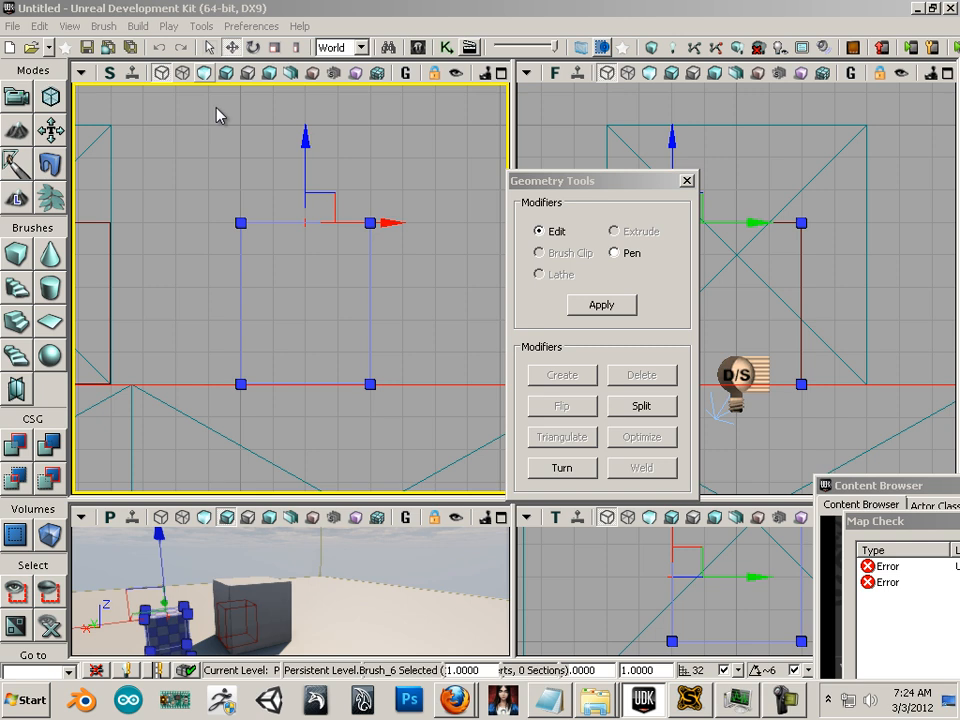
- Play the level from beside the added checkered cube and walk around it to inspect its reshaped form
{"action": "right_click", "coordinate": [210, 276]}
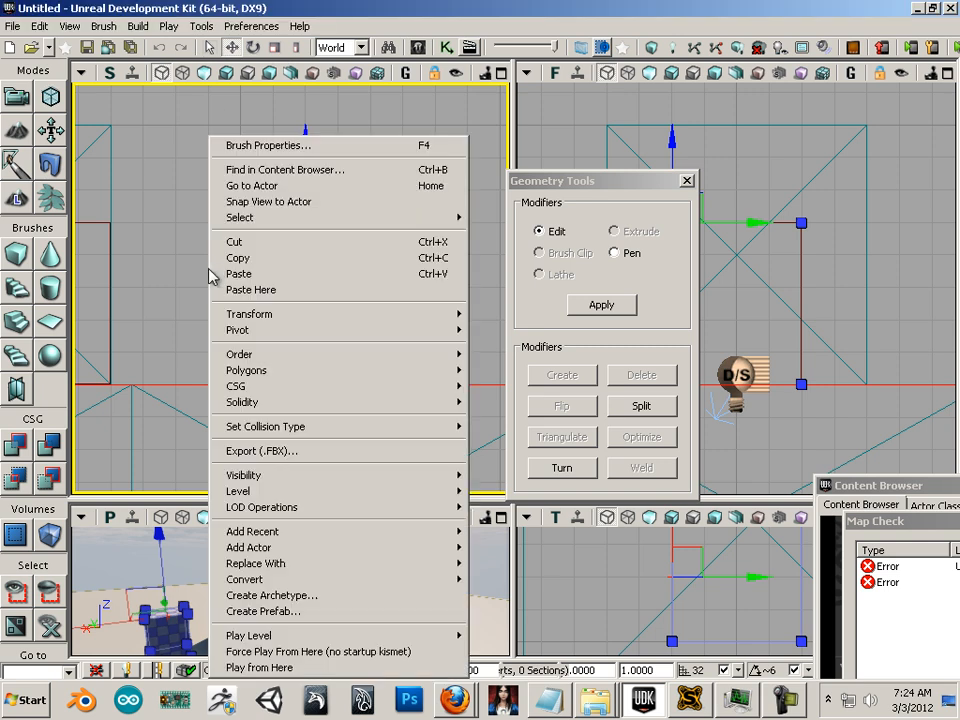
{"action": "left_click", "coordinate": [278, 668]}
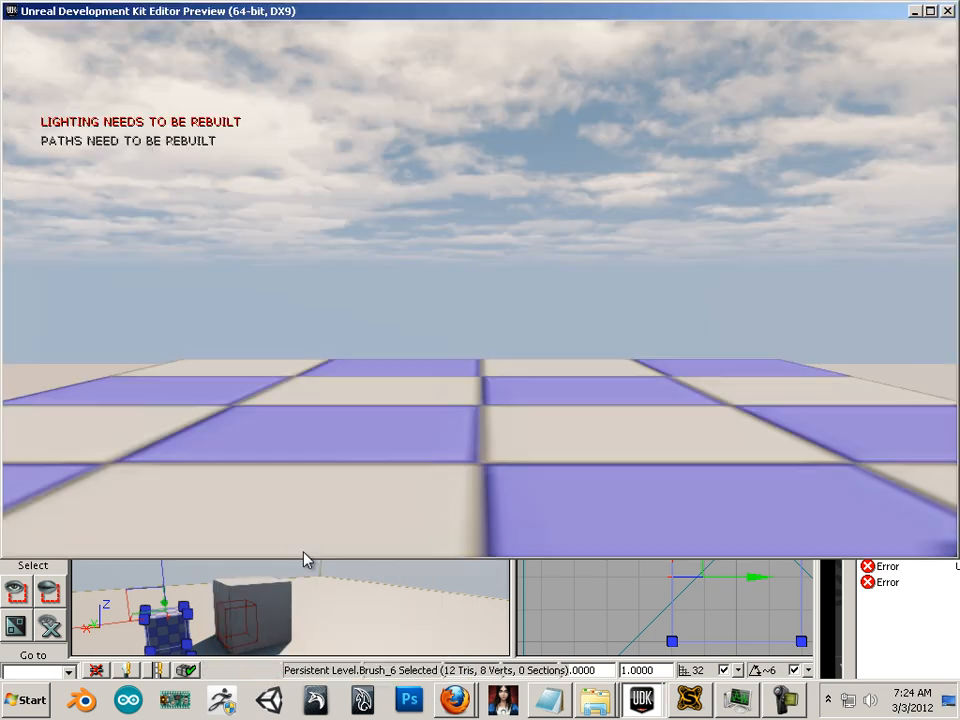
{"action": "key", "text": "s"}
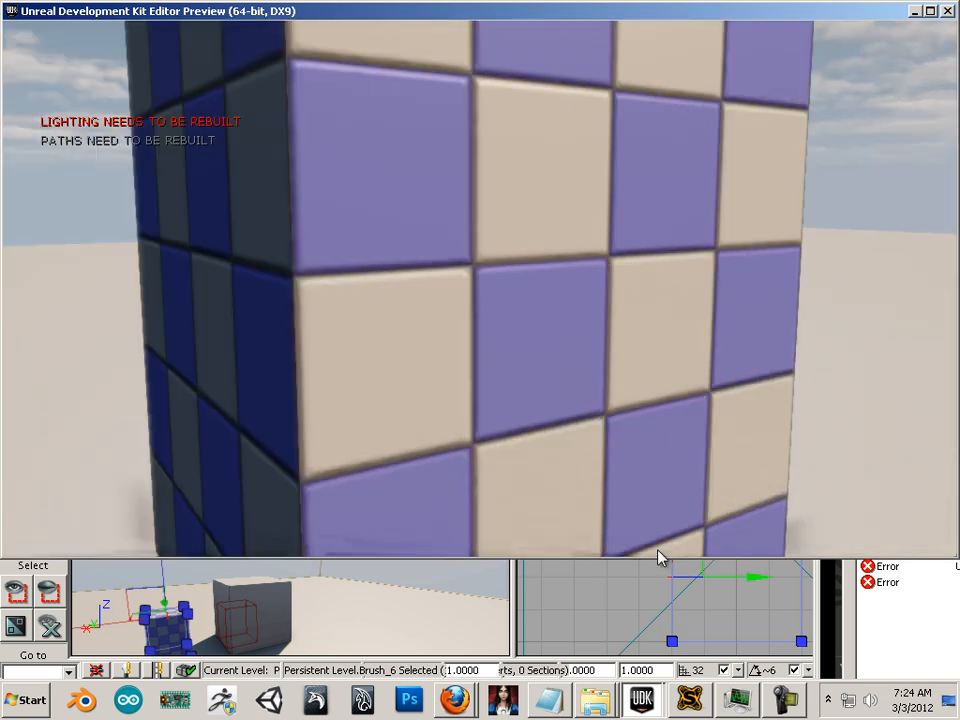
{"action": "key", "text": "w"}
{"action": "key", "text": "d"}
{"action": "key", "text": "s"}
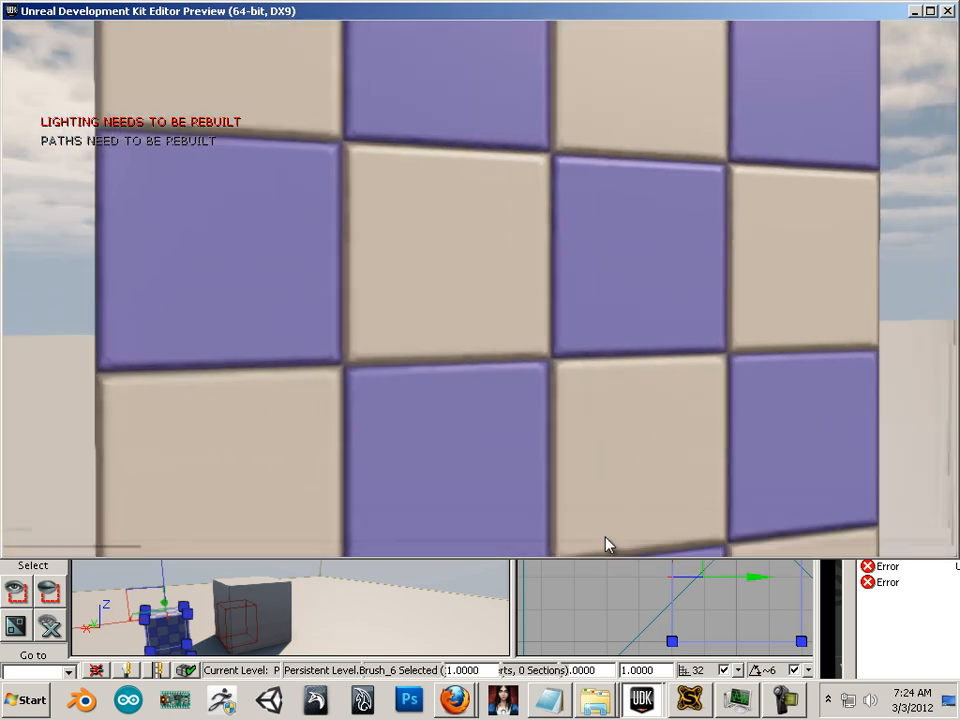
{"action": "key", "text": "a"}
{"action": "key", "text": "s"}
{"action": "key", "text": "w"}
{"action": "key", "text": "w"}
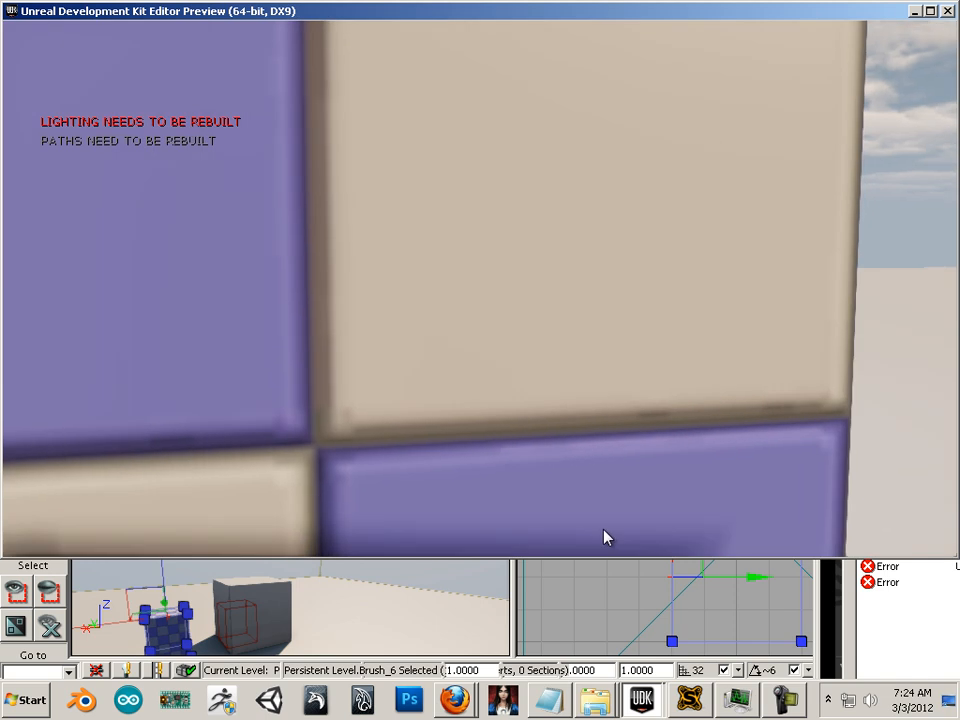
{"action": "key", "text": "s"}
{"action": "key", "text": "Escape"}
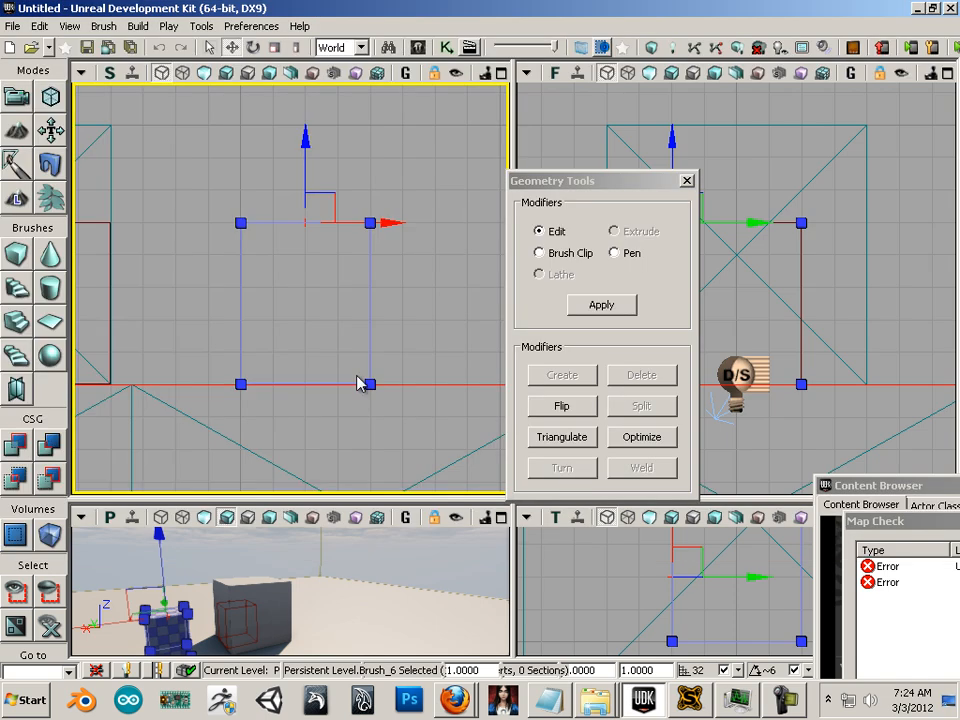
- Move the builder brush about 416 units along X to the far side of the added checkered cube
{"action": "scroll", "coordinate": [355, 386], "scroll_direction": "down", "scroll_amount": 1}
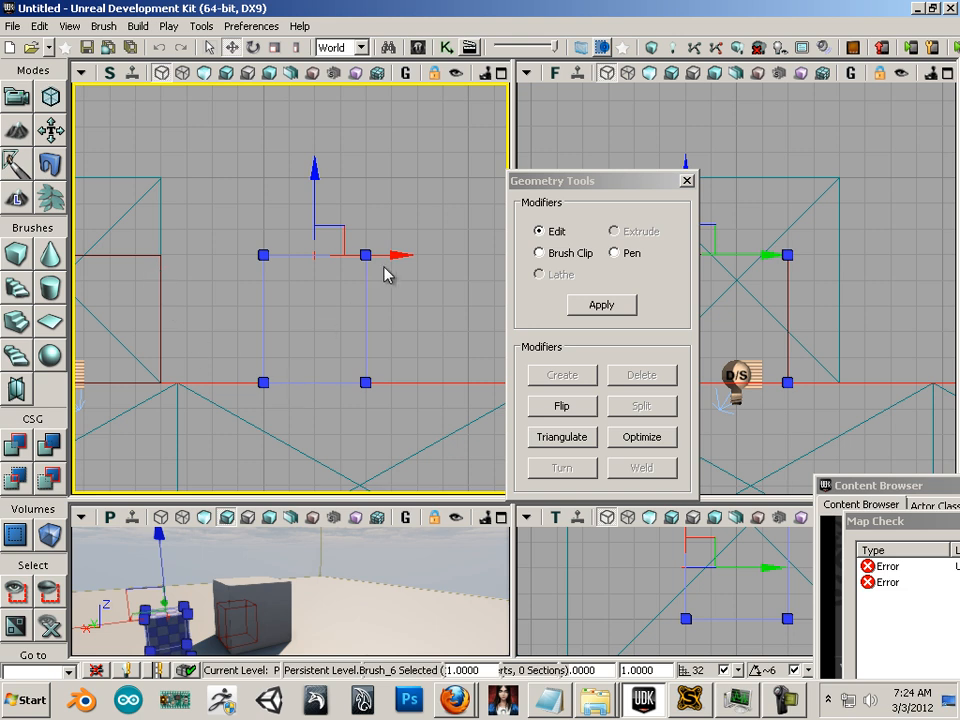
{"action": "left_click", "coordinate": [159, 292]}
{"action": "left_click_drag", "start_coordinate": [197, 330], "coordinate": [216, 334]}
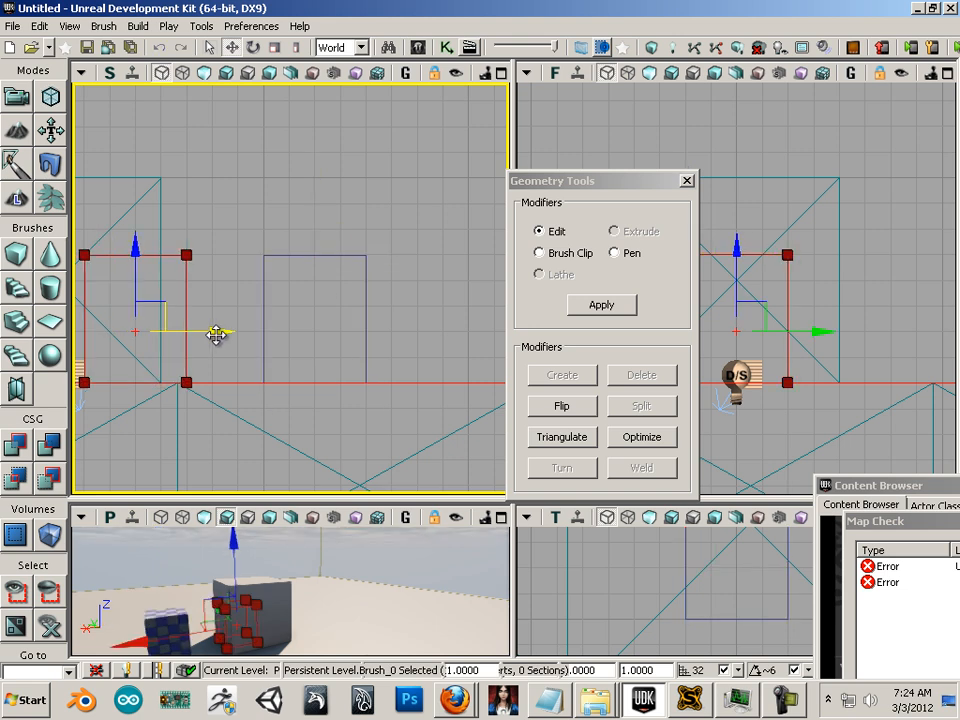
{"action": "left_click", "coordinate": [264, 321]}
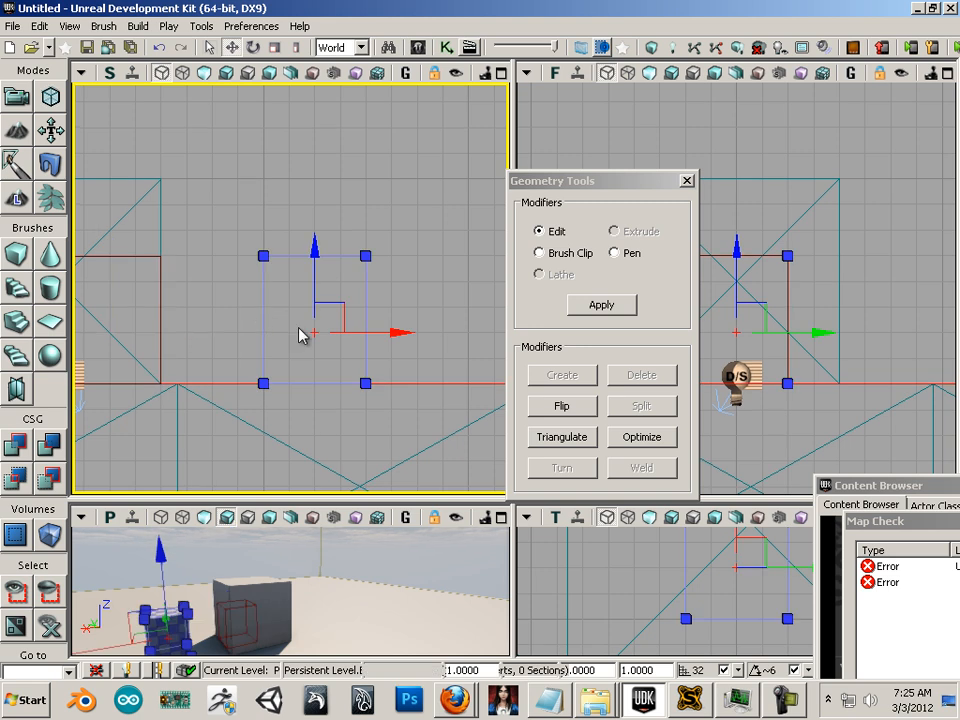
{"action": "left_click", "coordinate": [160, 262]}
{"action": "left_click_drag", "start_coordinate": [190, 330], "coordinate": [509, 347]}
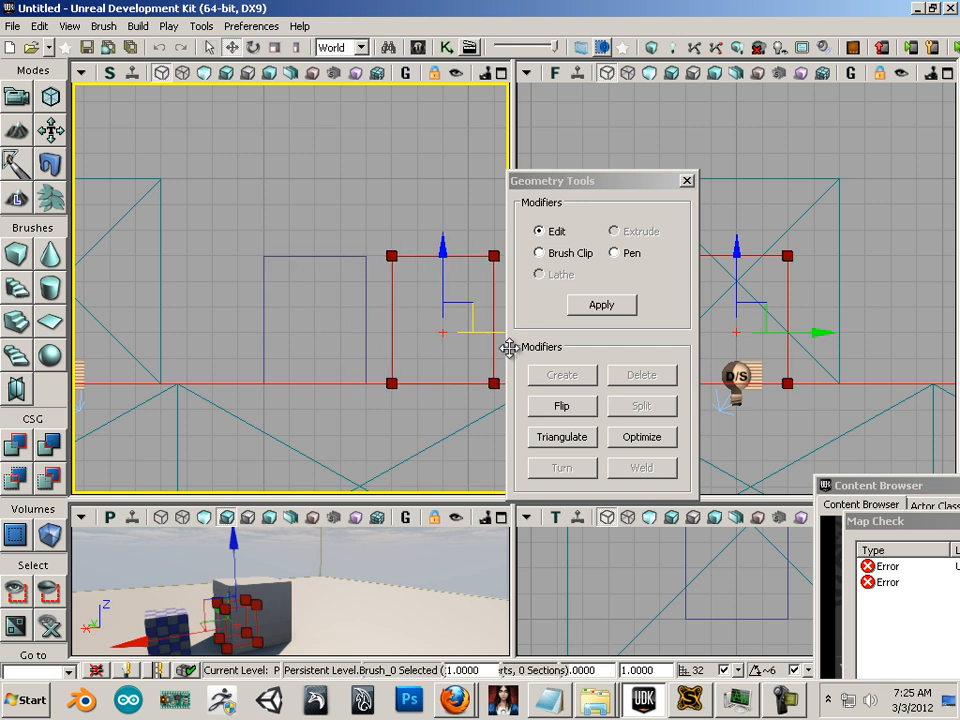
- Extend the added checkered cube's side facing the large cube outward by 64 units in Geometry Mode
{"action": "left_click", "coordinate": [366, 311]}
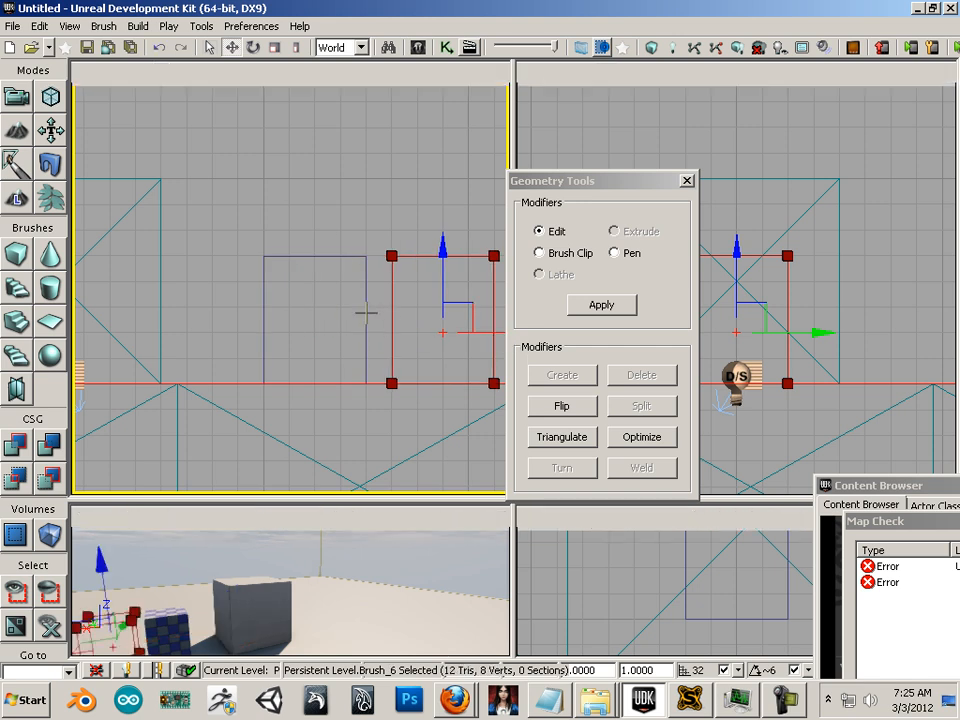
{"action": "left_click", "coordinate": [263, 308]}
{"action": "left_click_drag", "start_coordinate": [336, 319], "coordinate": [285, 319]}
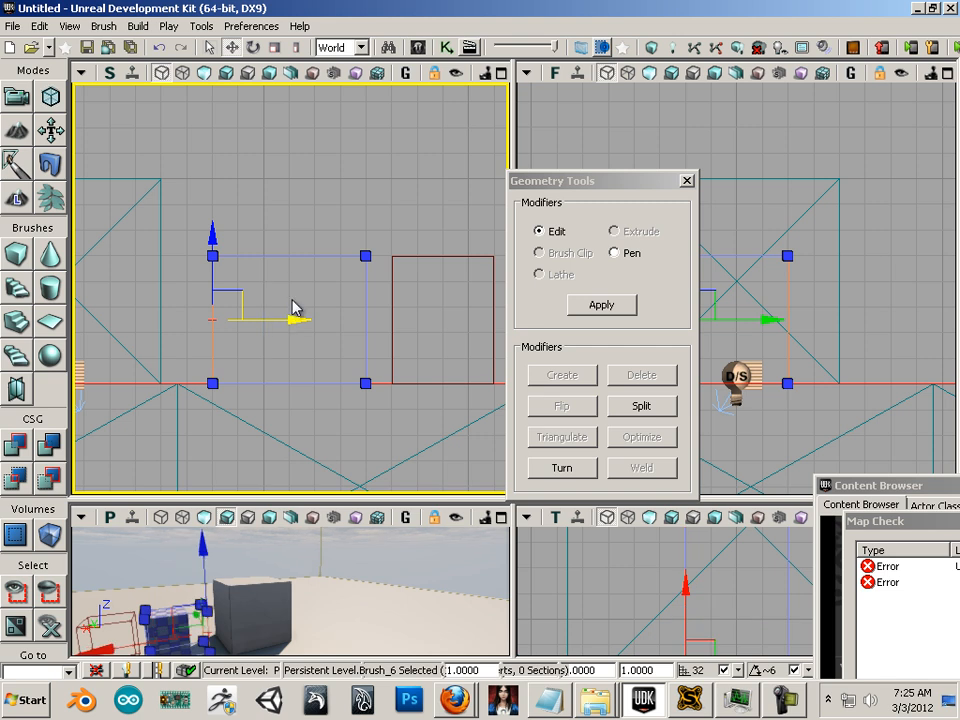
- Raise the checkered block's top by 160 units and extend its side away from the large cube by 96 units
{"action": "left_click", "coordinate": [285, 253]}
{"action": "left_click_drag", "start_coordinate": [285, 204], "coordinate": [288, 82]}
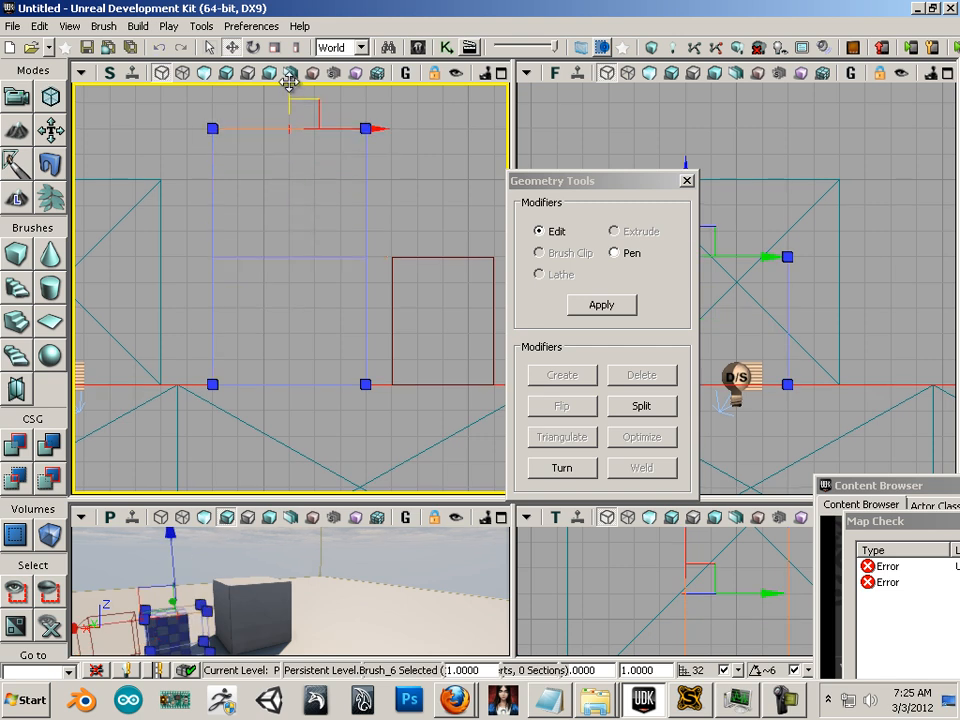
{"action": "left_click", "coordinate": [364, 258]}
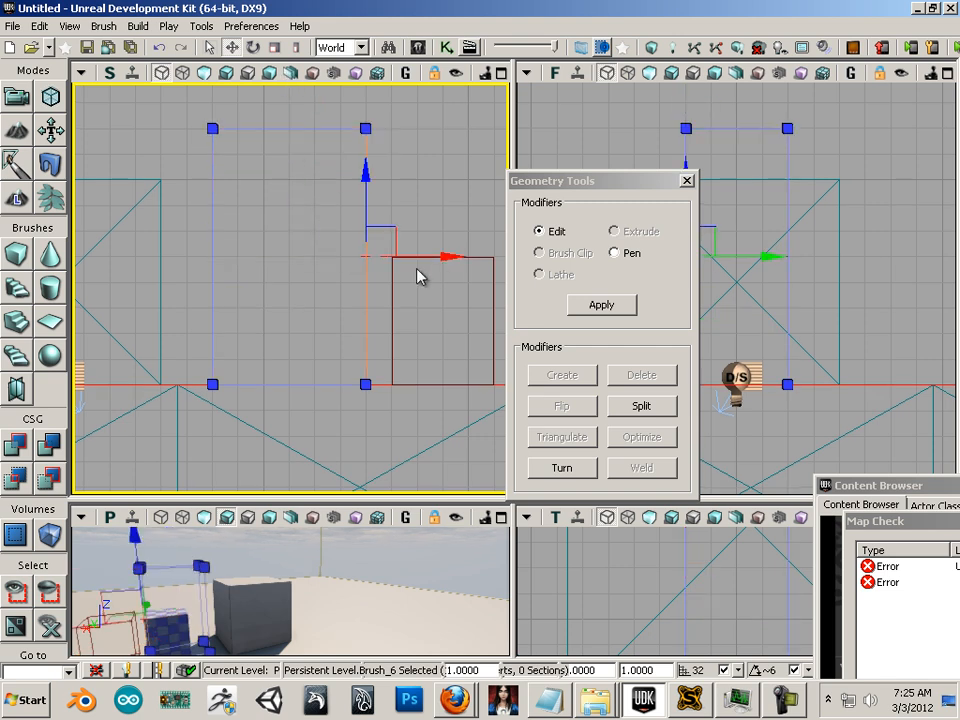
{"action": "mouse_move", "coordinate": [420, 274]}
{"action": "left_mouse_down"}
{"action": "mouse_move", "coordinate": [452, 253]}
{"action": "mouse_move", "coordinate": [508, 257]}
{"action": "left_mouse_up"}
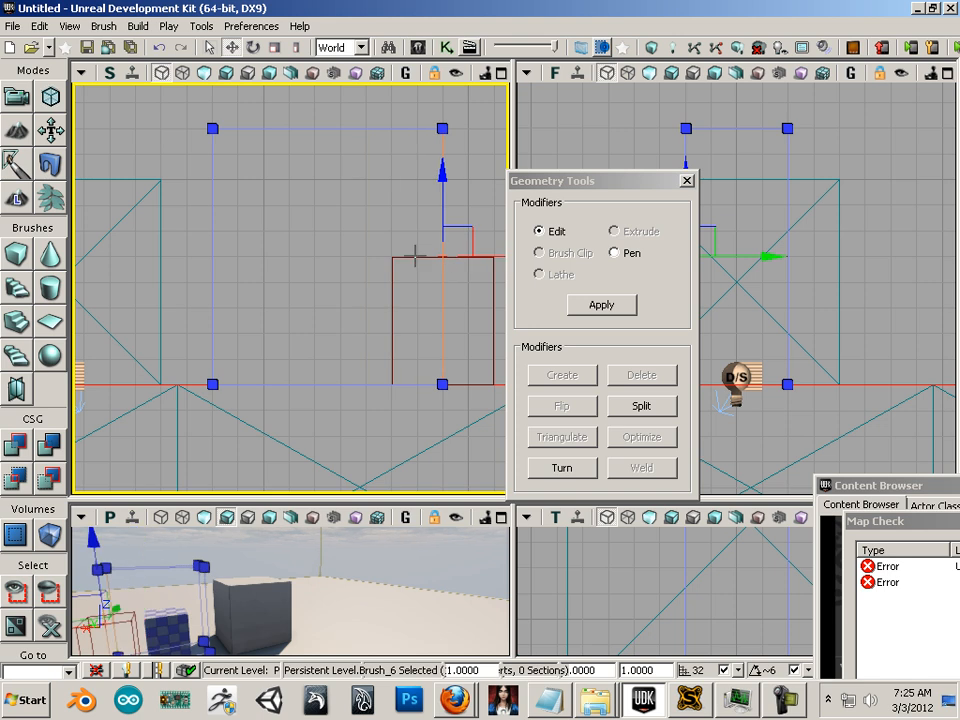
- Switch to Camera Mode and move the builder brush about 160 units along X to sit inside the enlarged checkered block
{"action": "left_click", "coordinate": [480, 280]}
{"action": "left_click", "coordinate": [492, 322]}
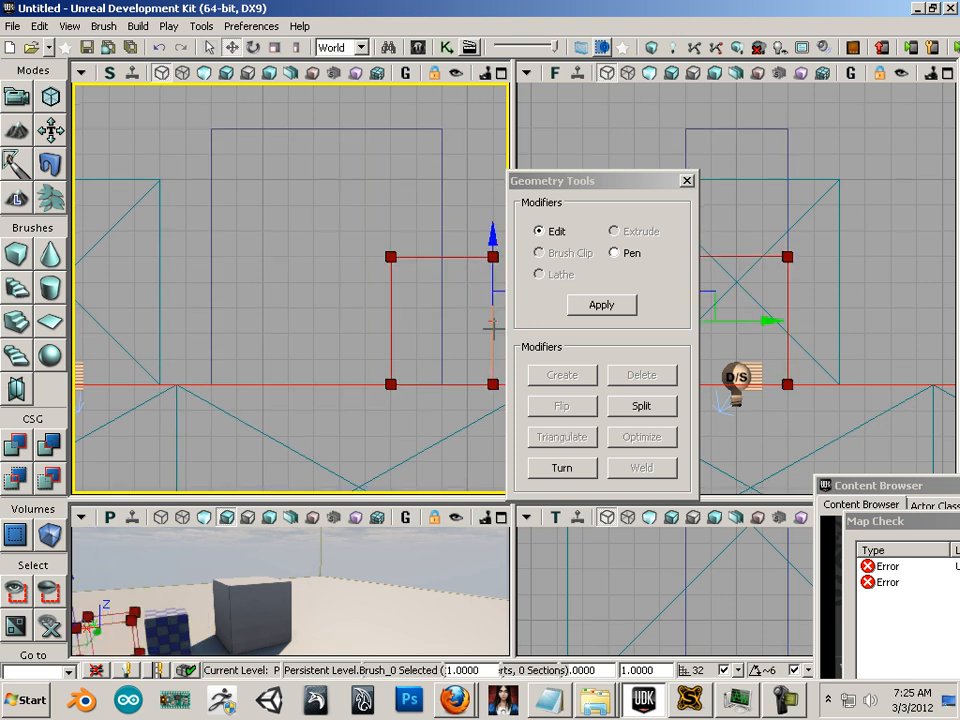
{"action": "scroll", "coordinate": [454, 330], "scroll_direction": "down", "scroll_amount": 1}
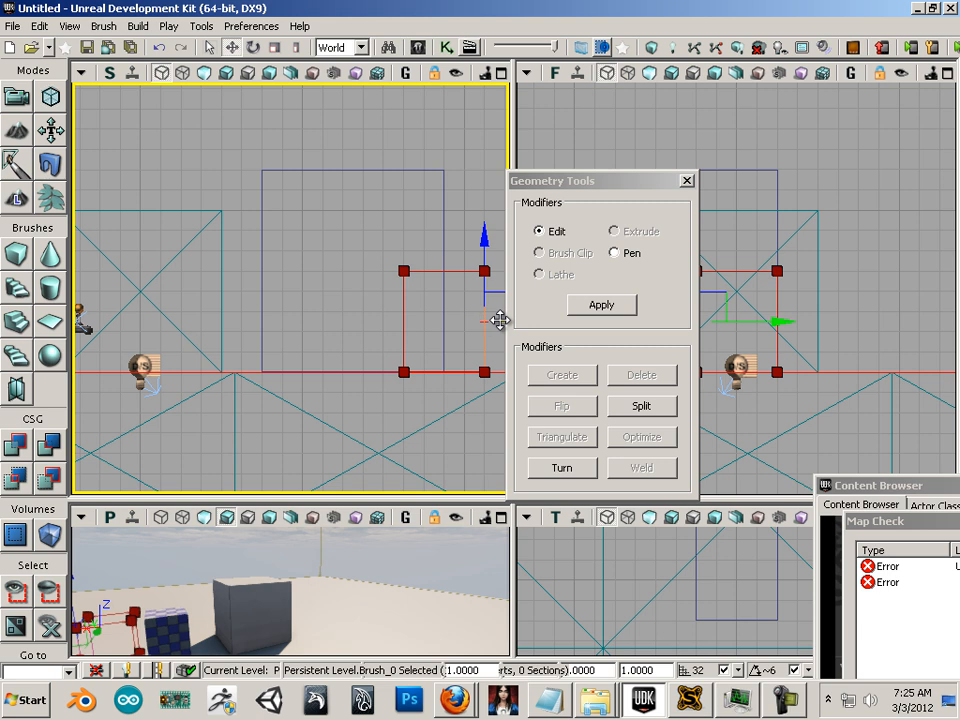
{"action": "left_click", "coordinate": [20, 93]}
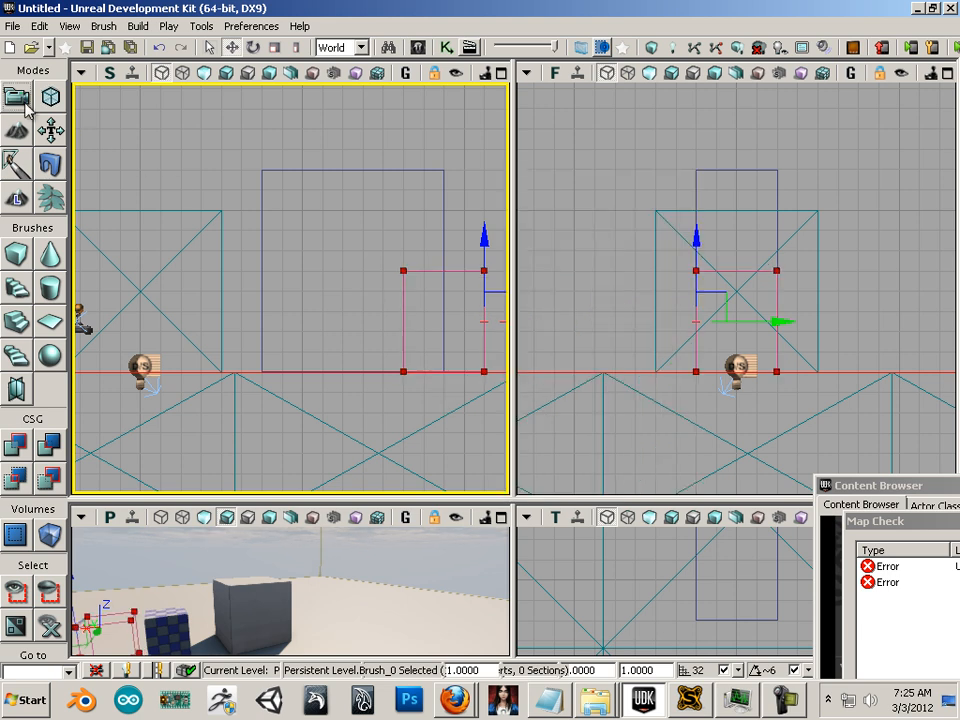
{"action": "left_click", "coordinate": [452, 251]}
{"action": "left_click", "coordinate": [442, 271]}
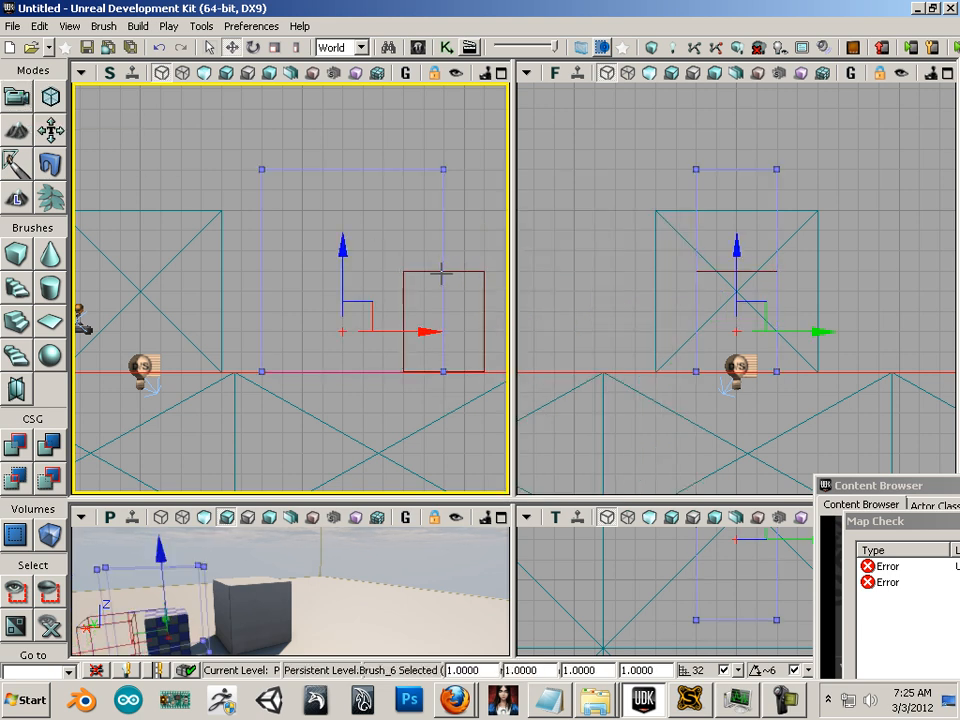
{"action": "left_click", "coordinate": [428, 270]}
{"action": "left_click_drag", "start_coordinate": [495, 328], "coordinate": [414, 318]}
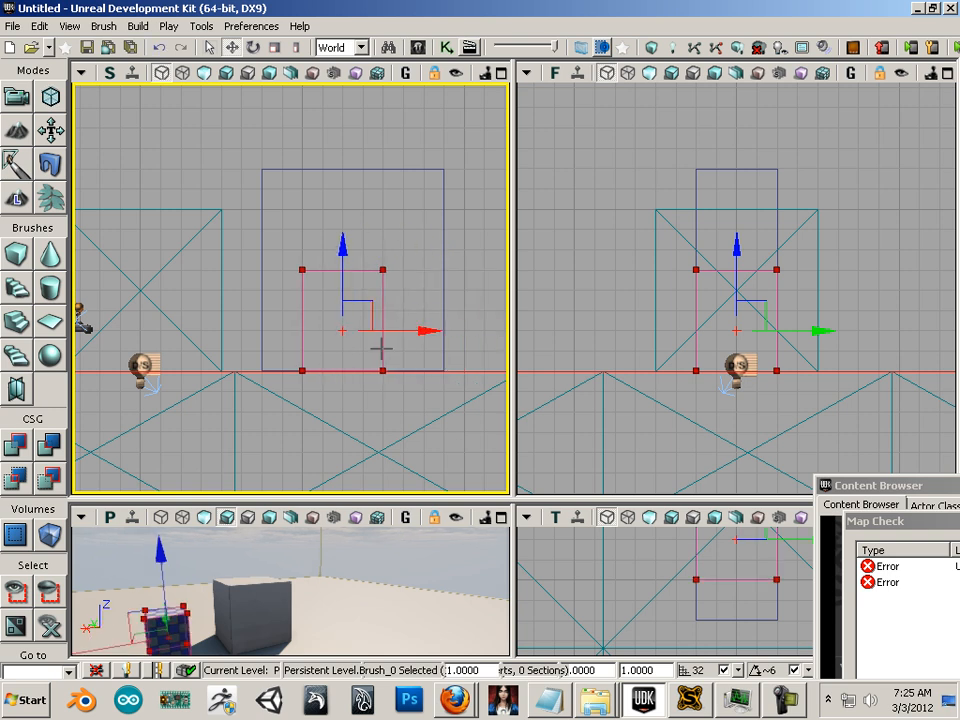
- Extend the checkered block's side facing the large cube by another 32 units in Geometry Mode, then return to Camera Mode
{"action": "scroll", "coordinate": [381, 355], "scroll_direction": "up", "scroll_amount": 2}
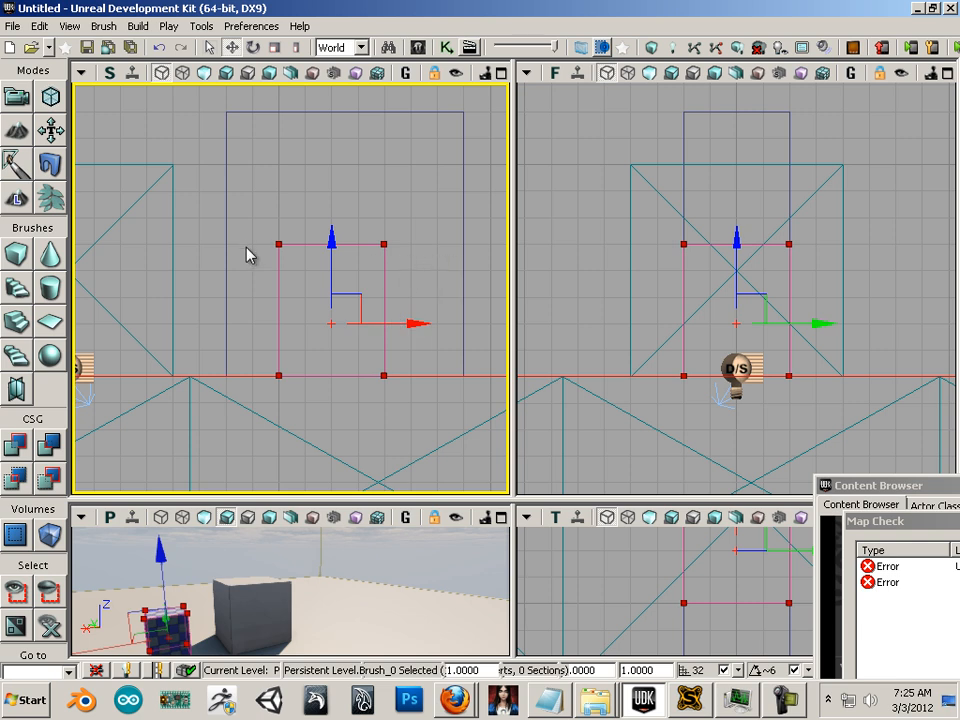
{"action": "left_click", "coordinate": [50, 96]}
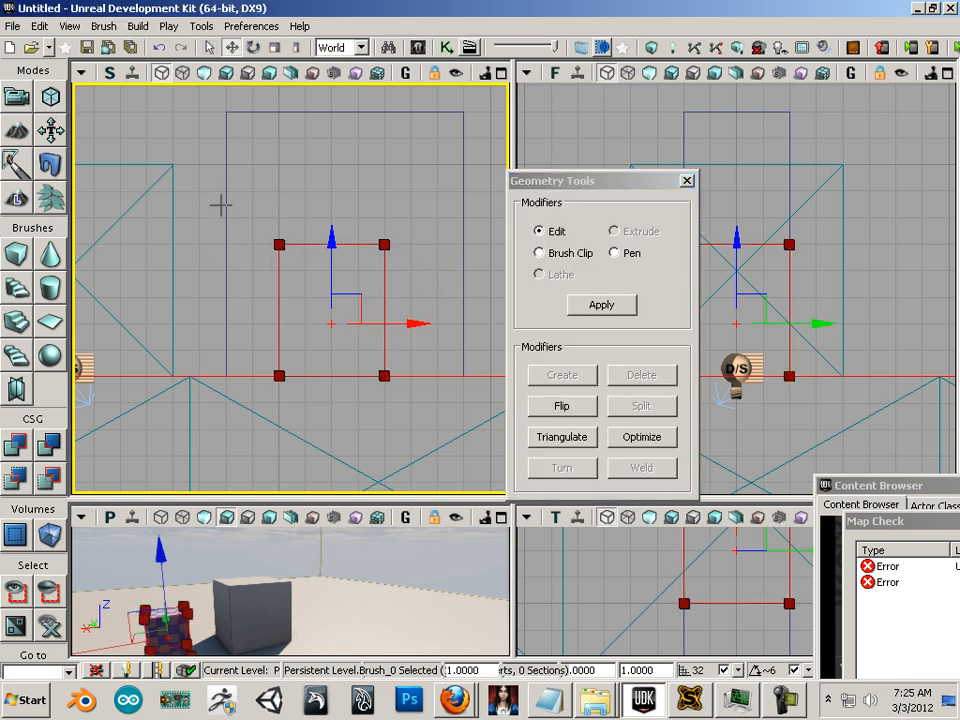
{"action": "left_click", "coordinate": [229, 207]}
{"action": "left_click", "coordinate": [228, 207]}
{"action": "left_click_drag", "start_coordinate": [304, 240], "coordinate": [281, 238]}
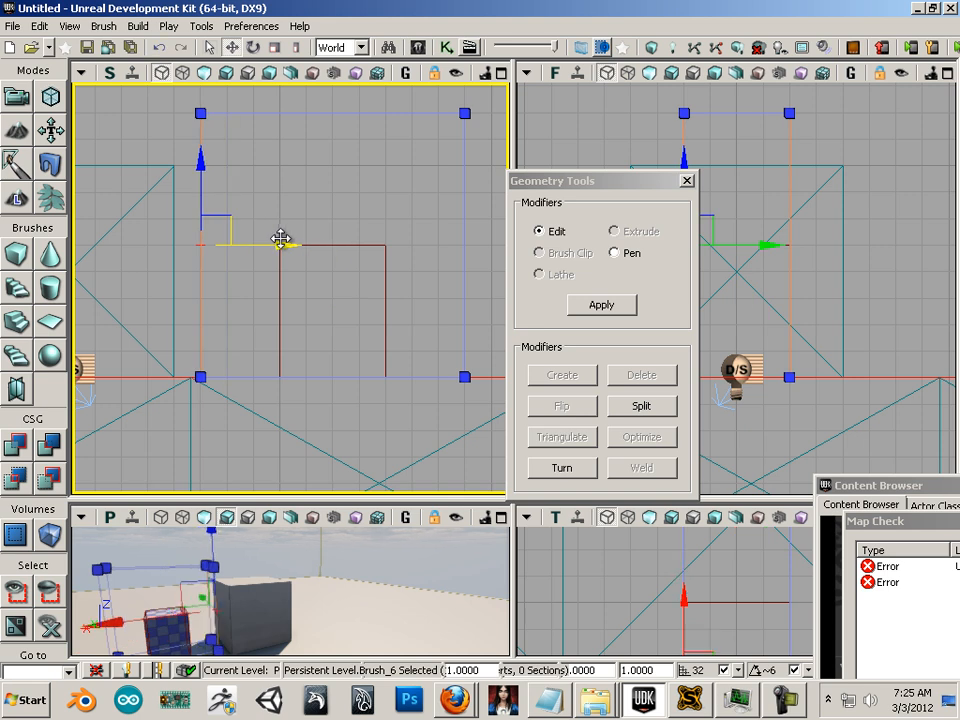
{"action": "left_click", "coordinate": [18, 95]}
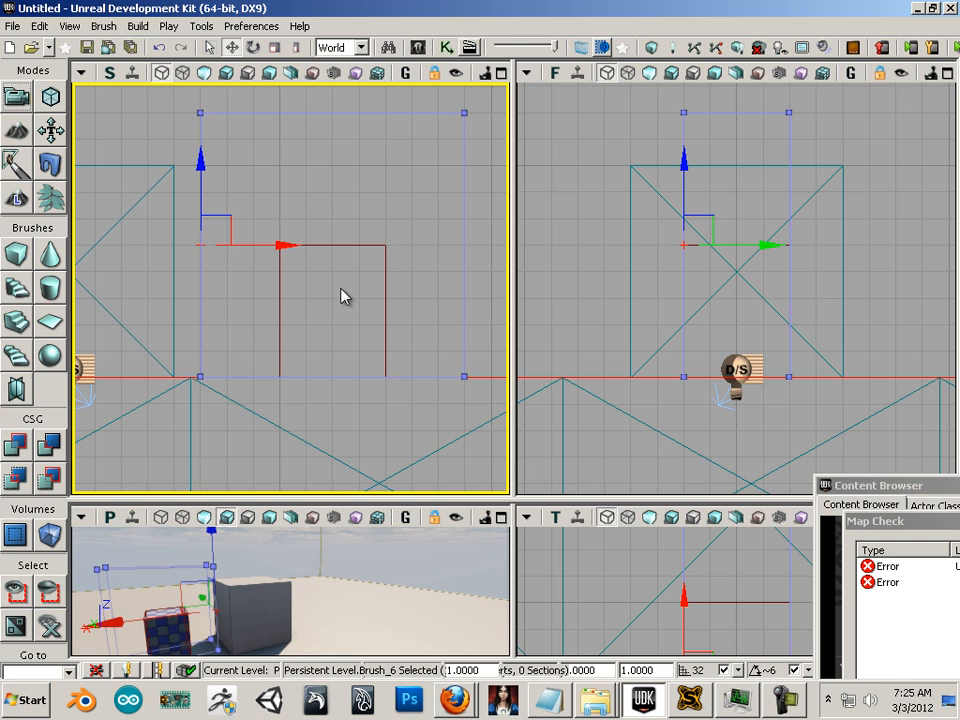
- Cut a doorway through the checkered block by CSG-subtracting the builder brush, and rebuild the level geometry
{"action": "left_click", "coordinate": [384, 292]}
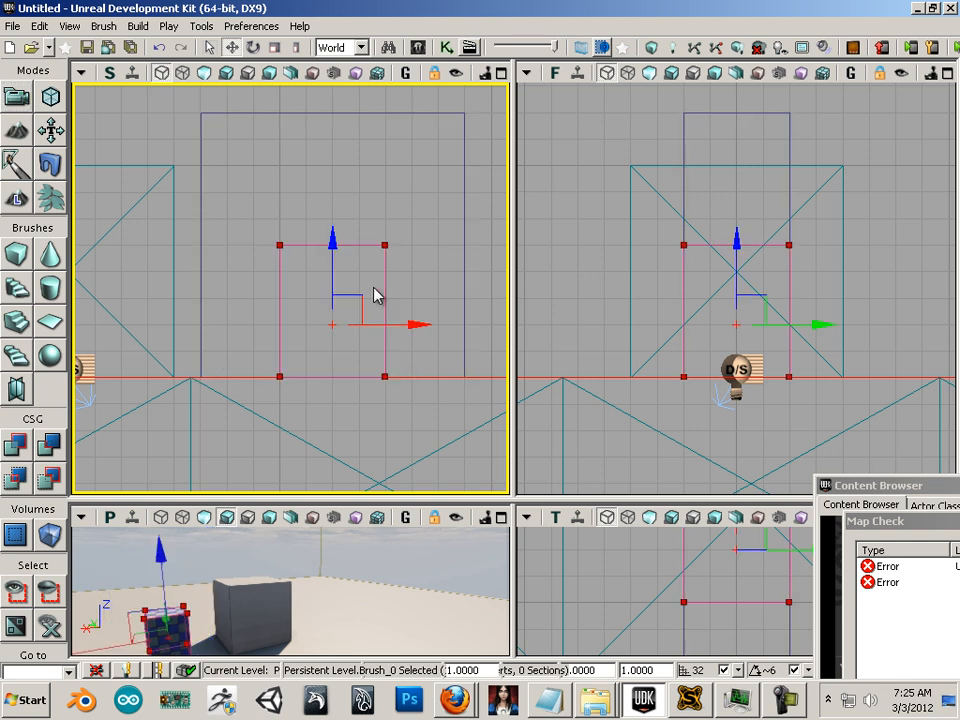
{"action": "left_click", "coordinate": [52, 447]}
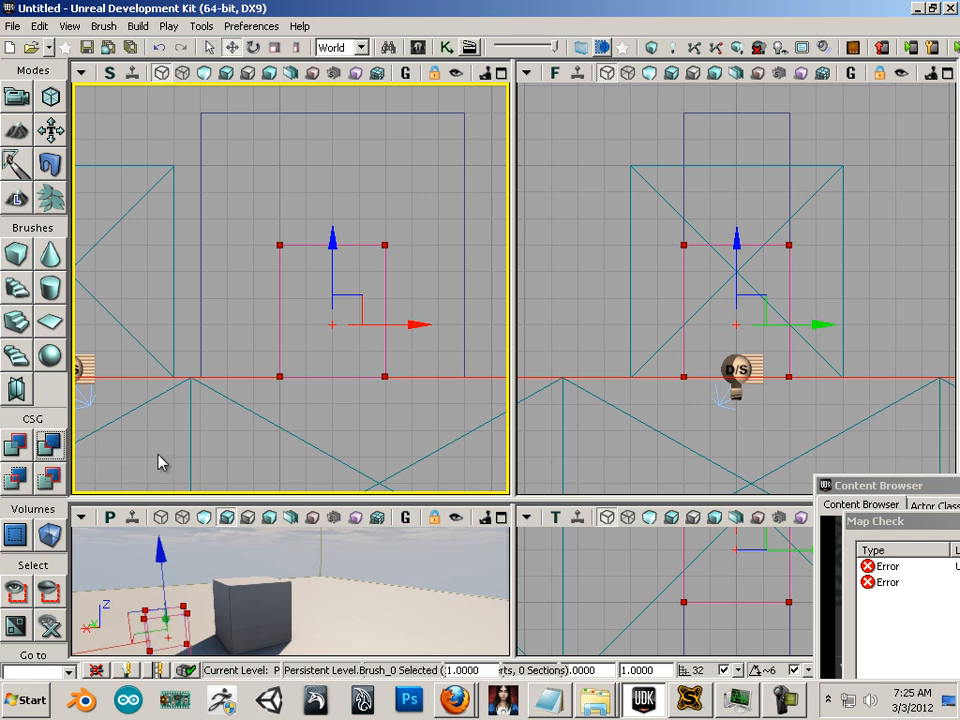
{"action": "mouse_move", "coordinate": [250, 575]}
{"action": "left_mouse_down"}
{"action": "mouse_move", "coordinate": [152, 621]}
{"action": "mouse_move", "coordinate": [141, 588]}
{"action": "left_mouse_up"}
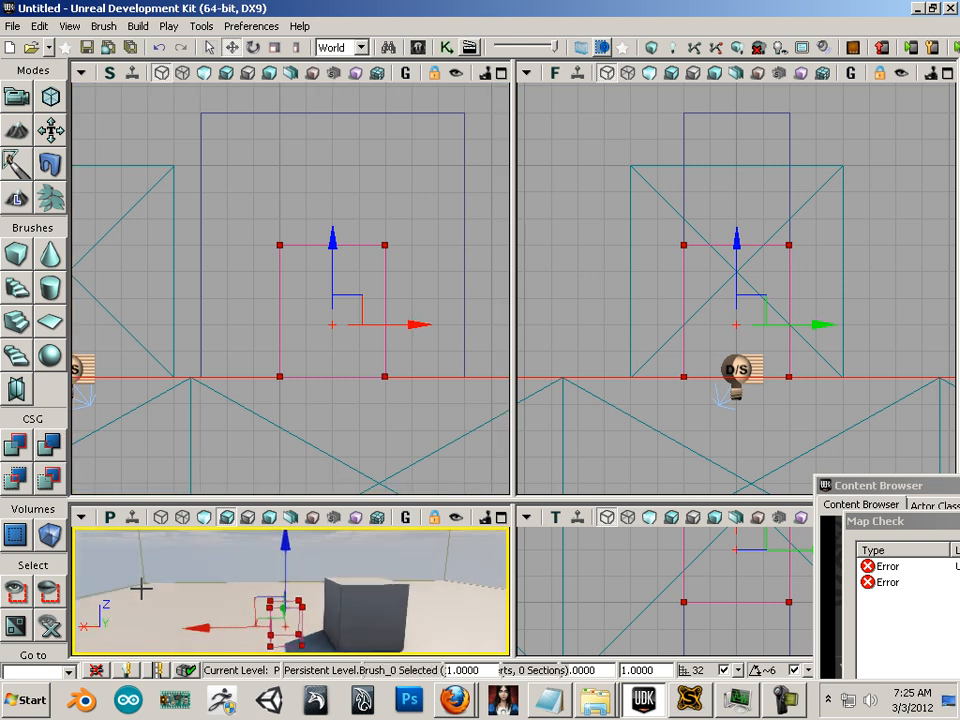
{"action": "left_click", "coordinate": [651, 48]}
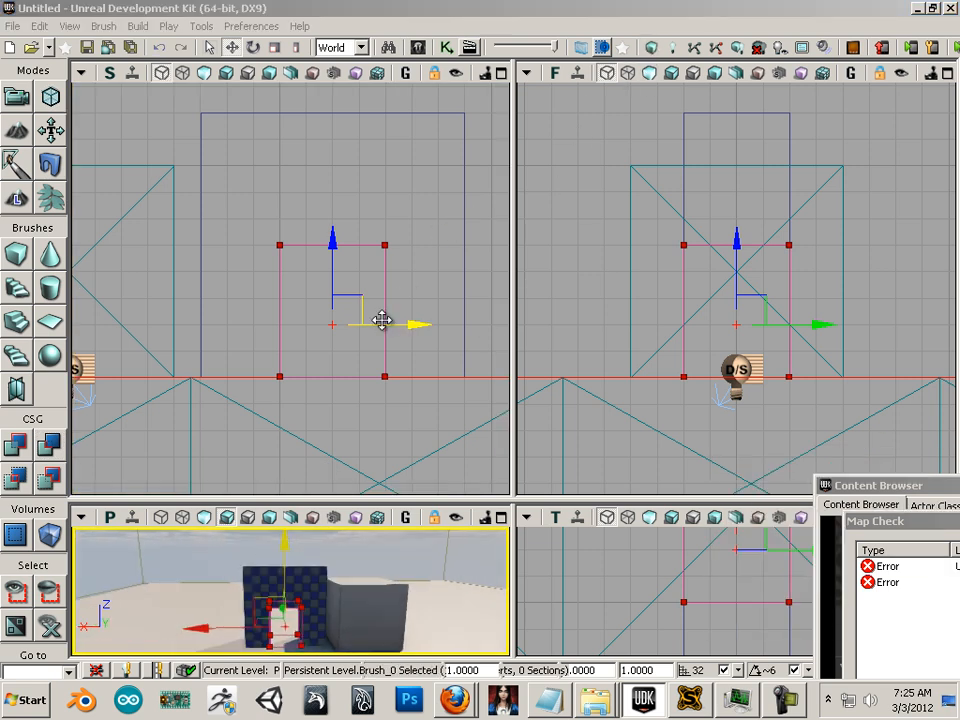
- Start a play test from the floor in front of the checkered block's doorway
{"action": "left_click_drag", "start_coordinate": [332, 500], "coordinate": [347, 258]}
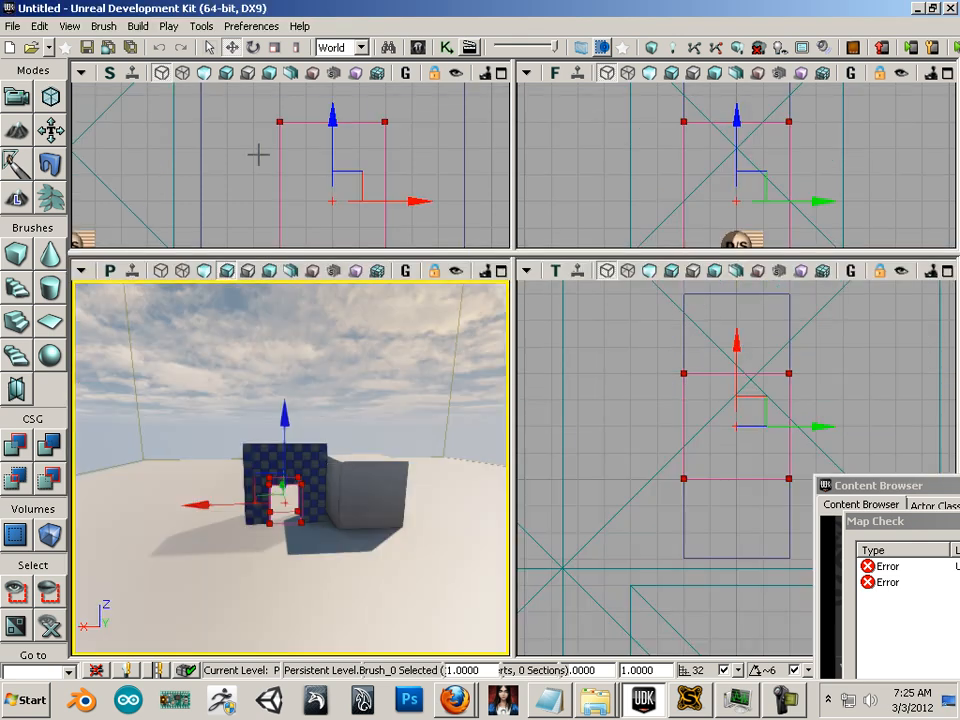
{"action": "right_click", "coordinate": [263, 625]}
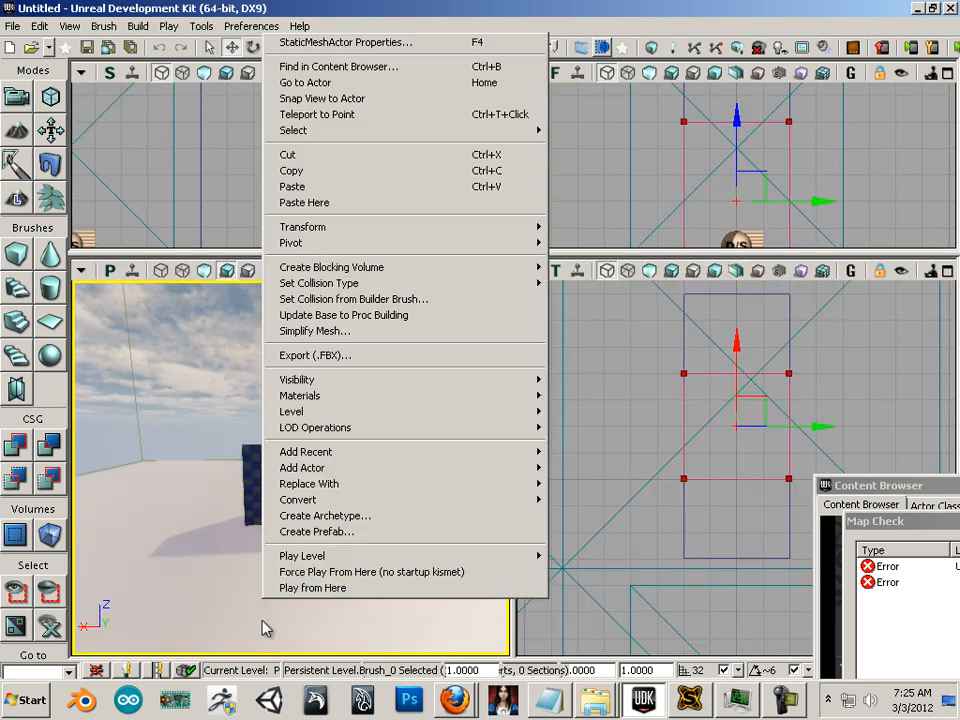
{"action": "left_click", "coordinate": [312, 588]}
- Walk back and forth through the doorway to examine its size relative to the player, then end the play test
{"action": "key", "text": "w"}
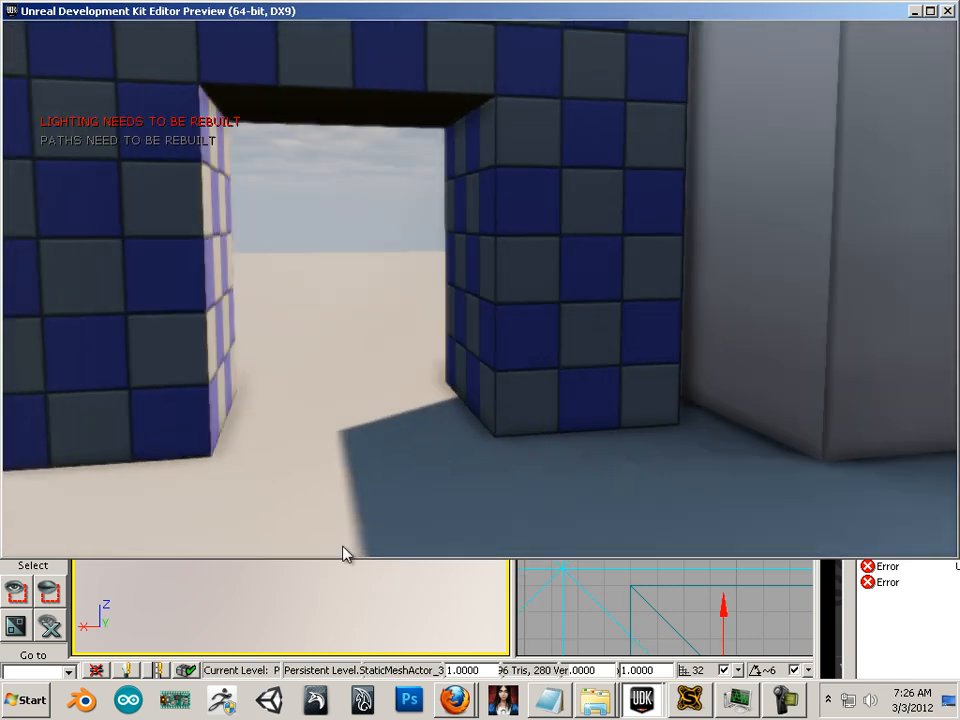
{"action": "key", "text": "w"}
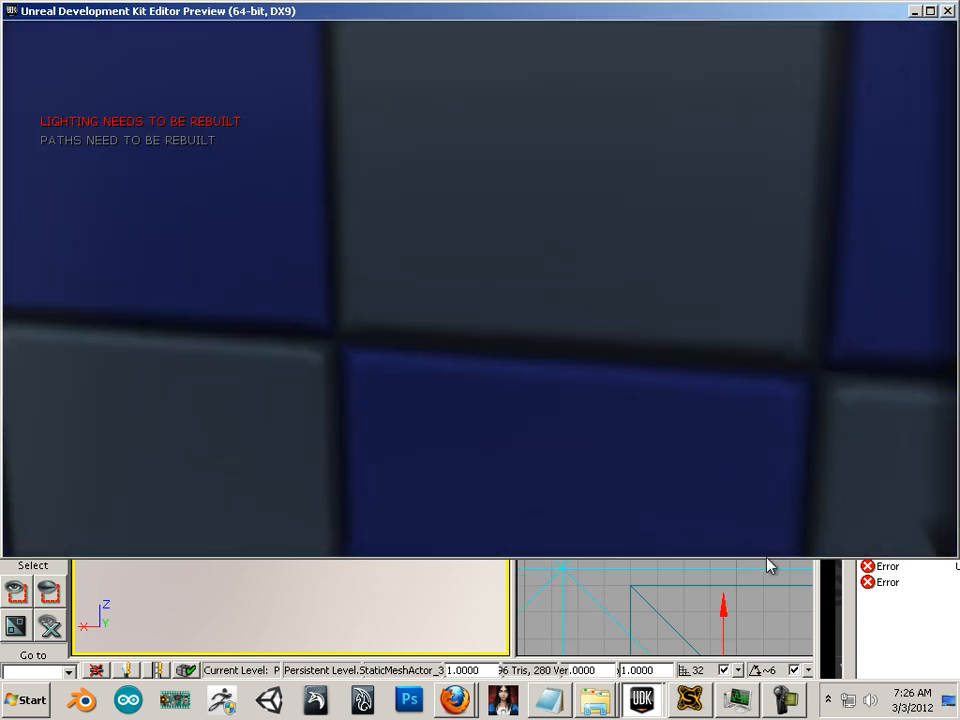
{"action": "key", "text": "w"}
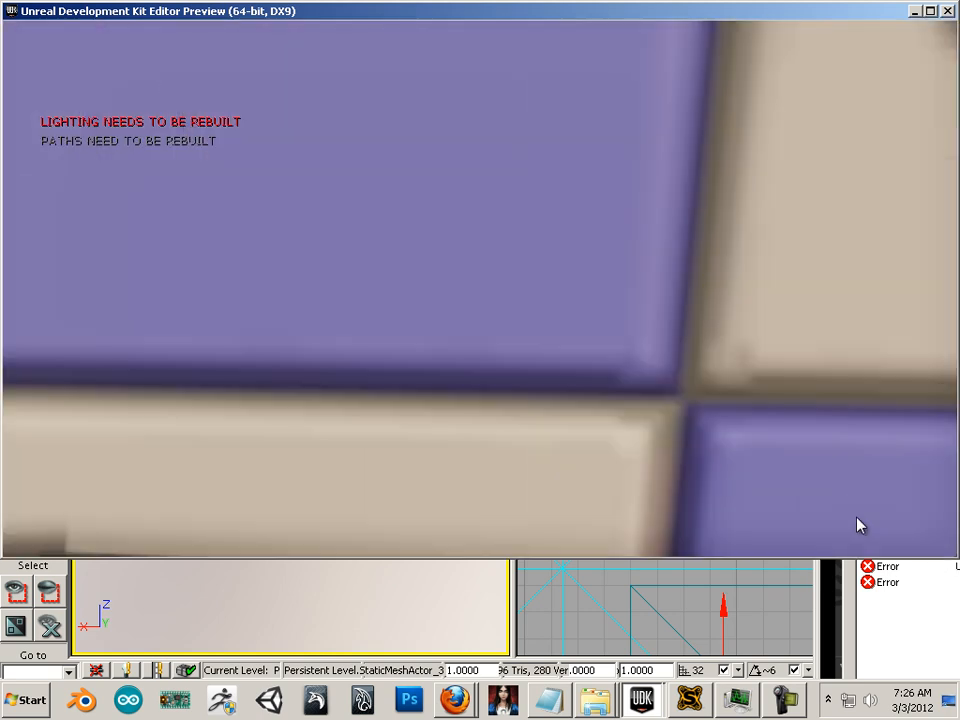
{"action": "key", "text": "w"}
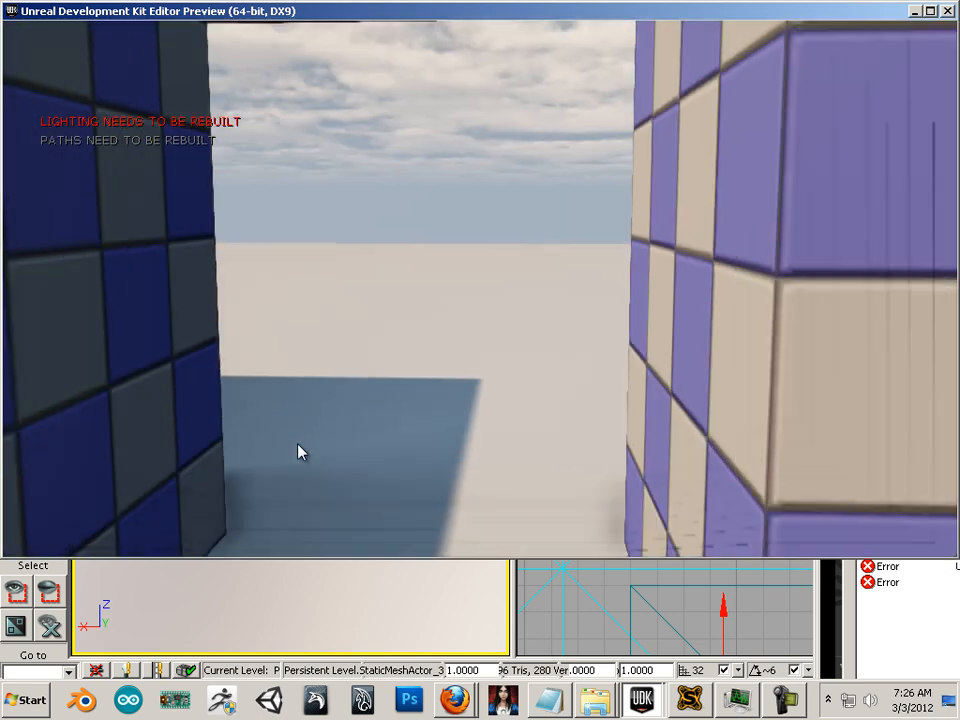
{"action": "key", "text": "w"}
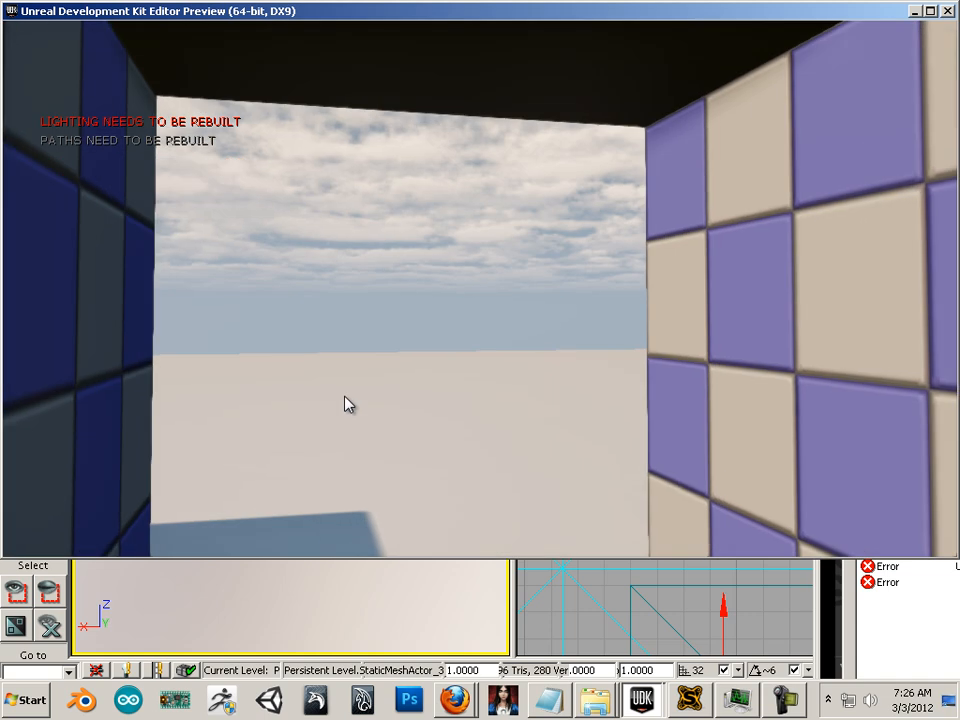
{"action": "key", "text": "w"}
{"action": "key", "text": "s"}
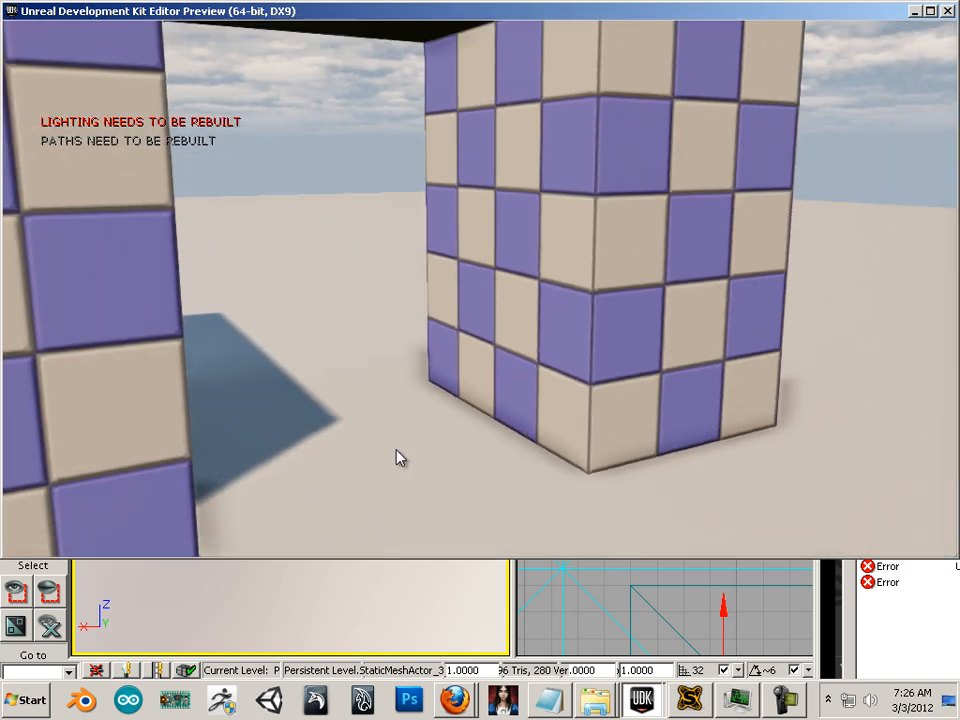
{"action": "key", "text": "w"}
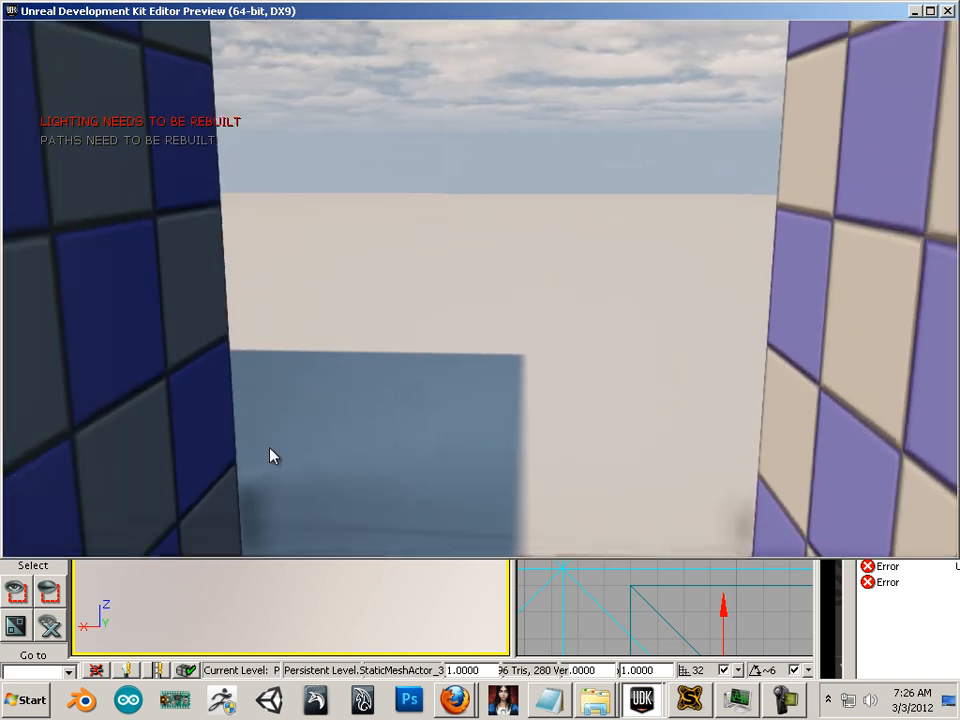
{"action": "key", "text": "s"}
{"action": "key", "text": "w"}
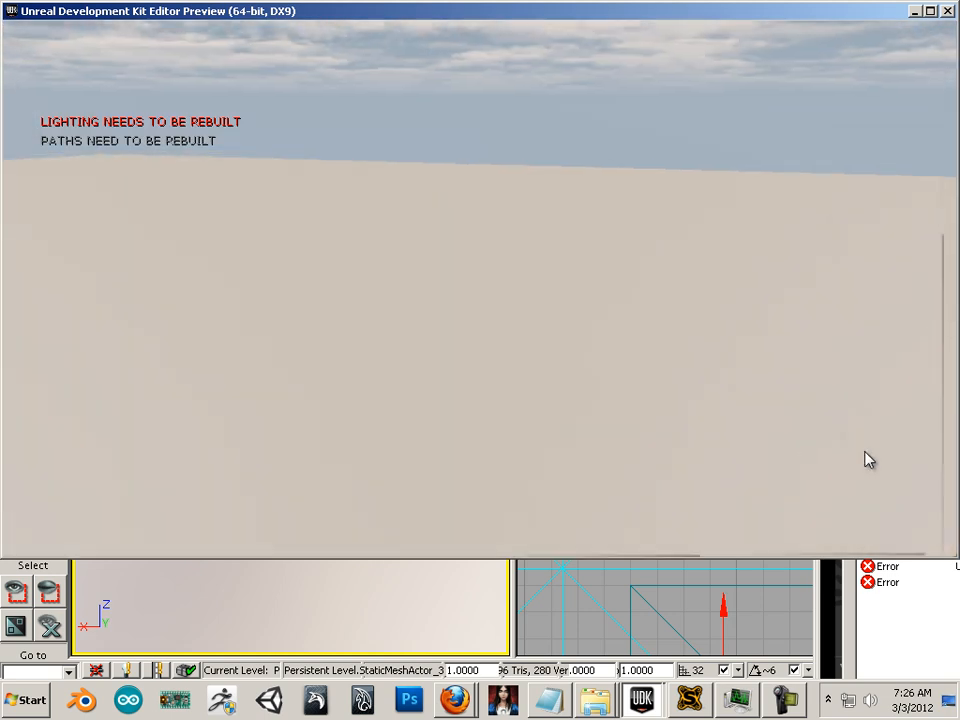
{"action": "key", "text": "w"}
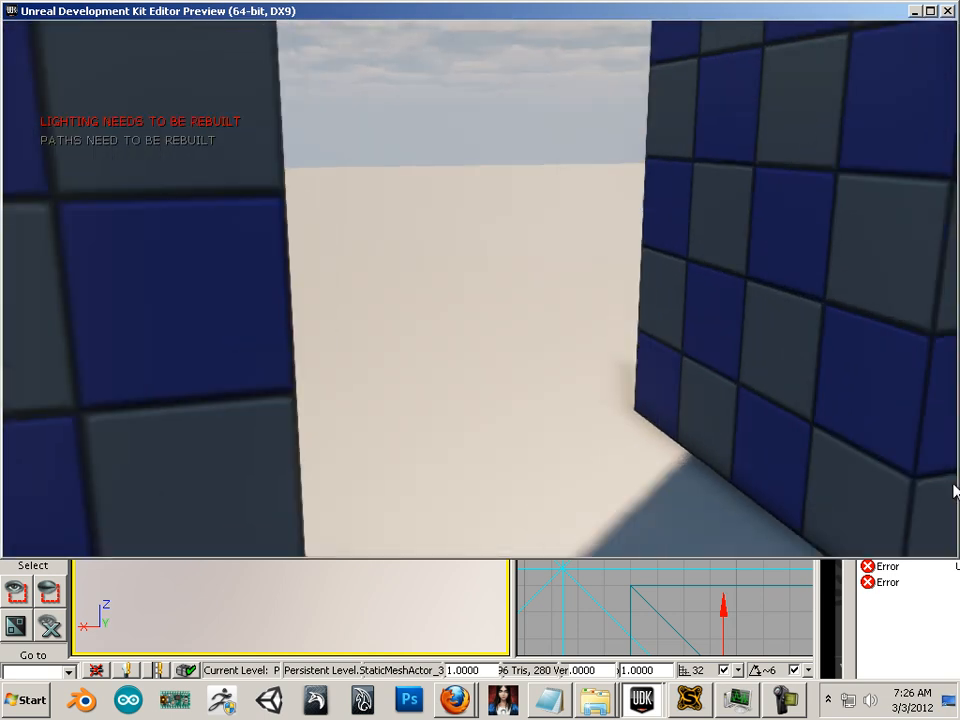
{"action": "key", "text": "w"}
{"action": "key", "text": "s"}
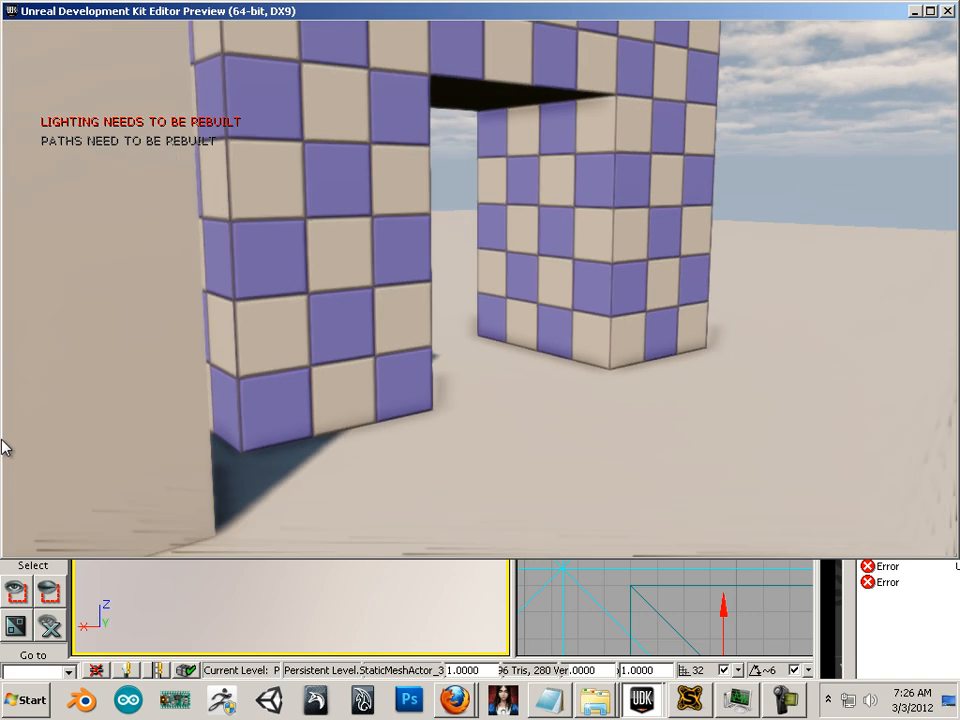
{"action": "key", "text": "w"}
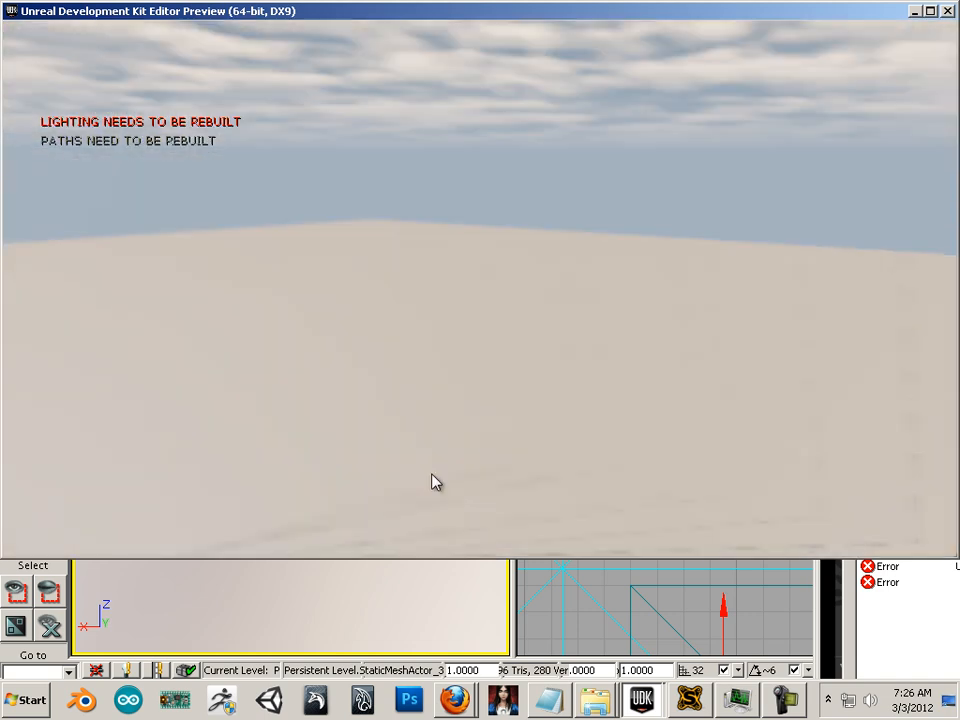
{"action": "key", "text": "w"}
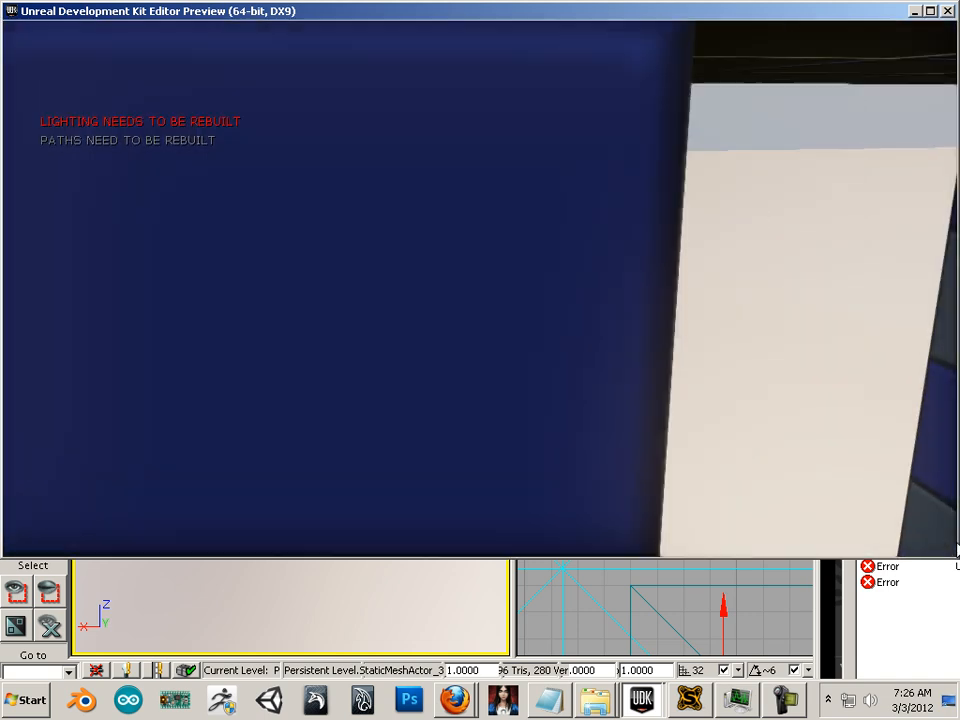
{"action": "key", "text": "w"}
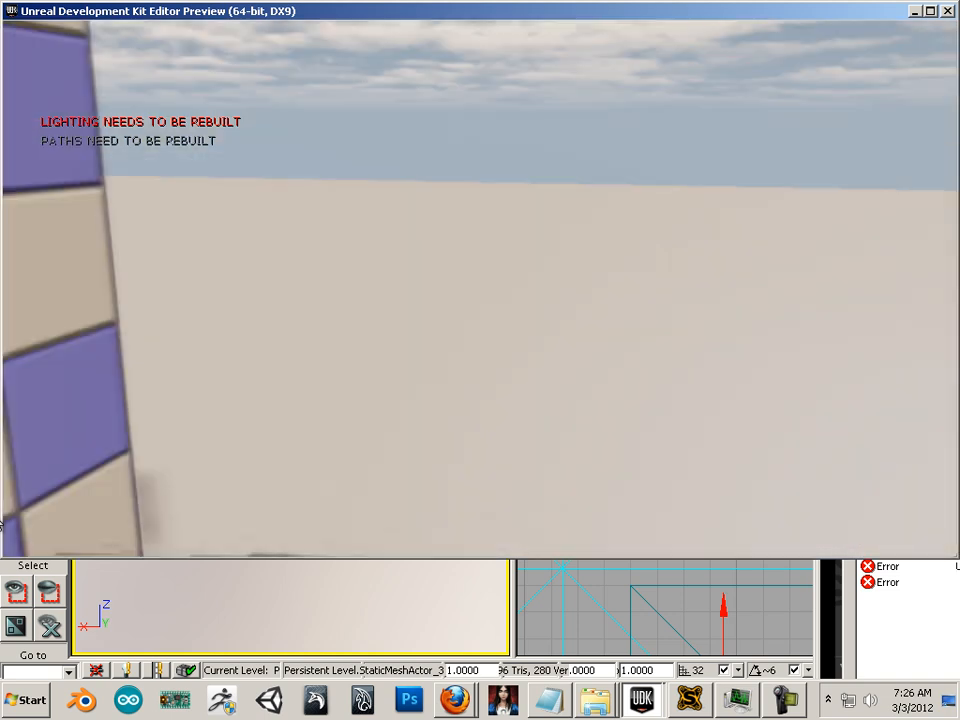
{"action": "key", "text": "s"}
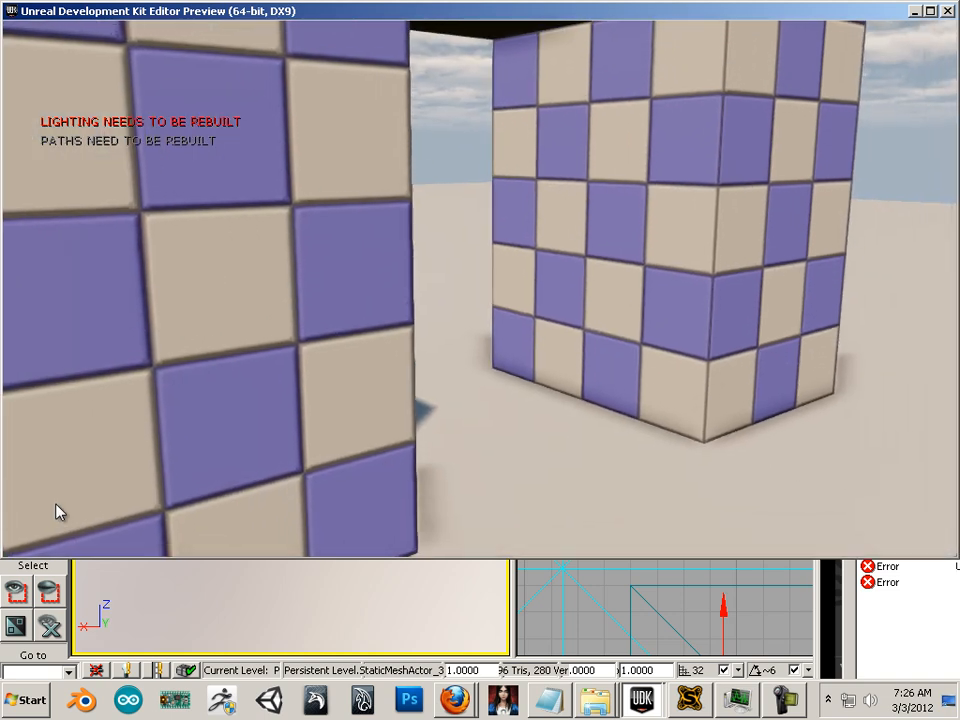
{"action": "key", "text": "Escape"}
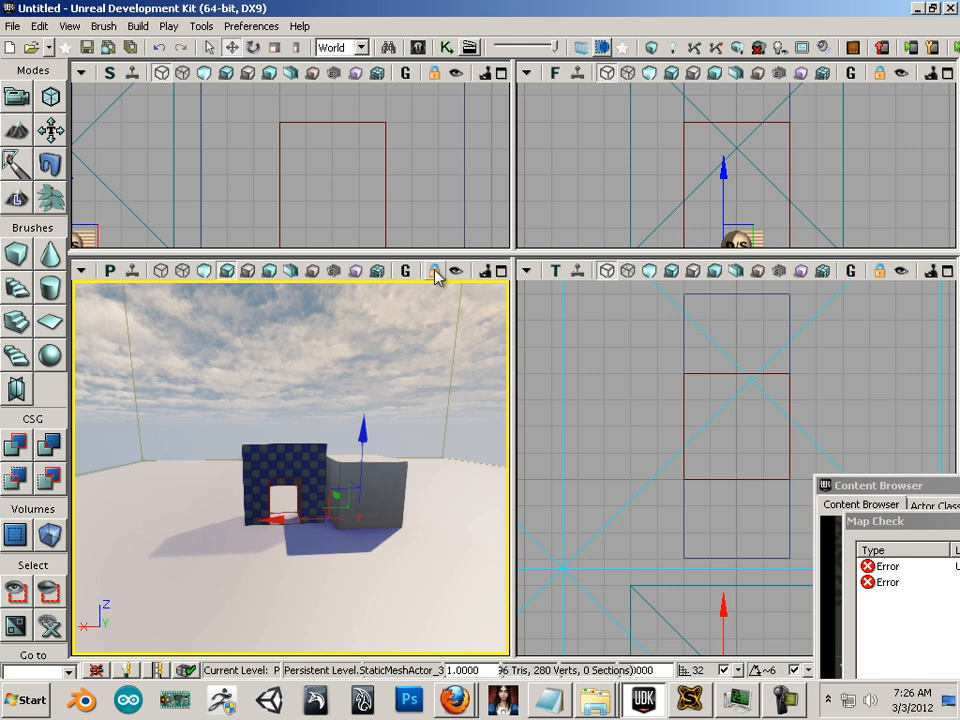
- Filter the Content Browser packages by "male" and select the SK_CH_IronGuard_MaleA skeletal mesh from the CH_IronGuard_Male package
{"action": "left_click_drag", "start_coordinate": [422, 257], "coordinate": [428, 460]}
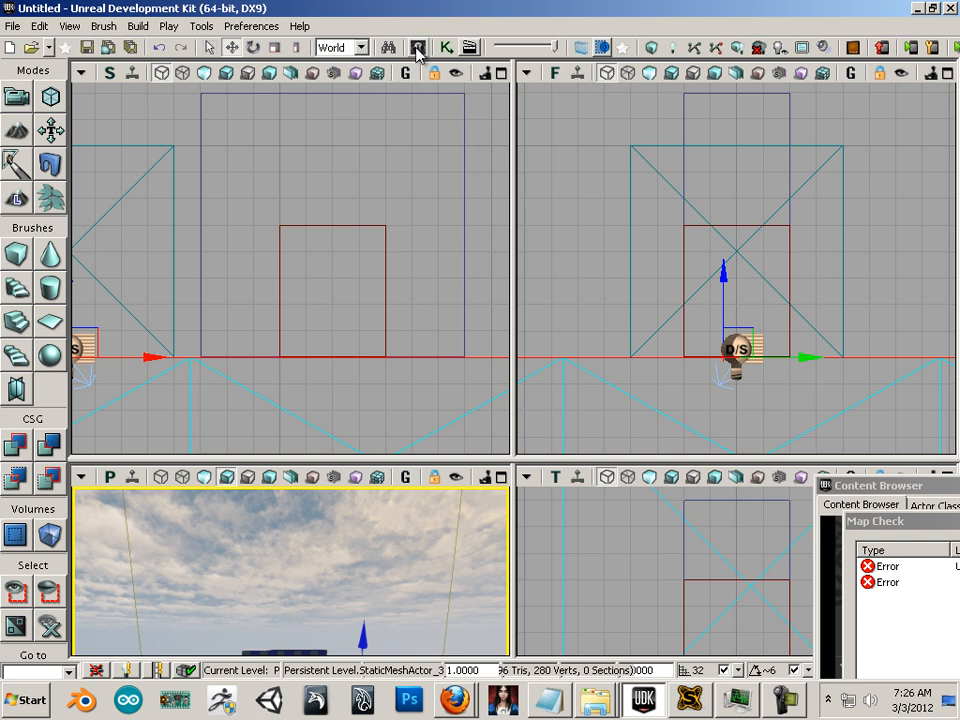
{"action": "left_click_drag", "start_coordinate": [874, 486], "coordinate": [282, 60]}
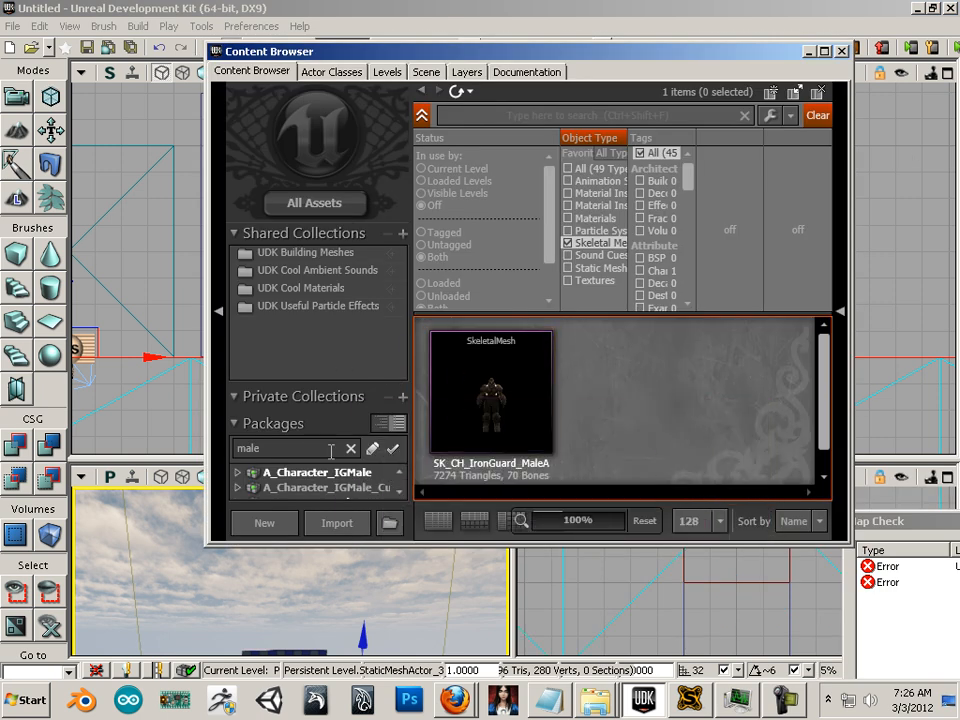
{"action": "left_click_drag", "start_coordinate": [285, 448], "coordinate": [230, 452]}
{"action": "key", "text": "BackSpace"}
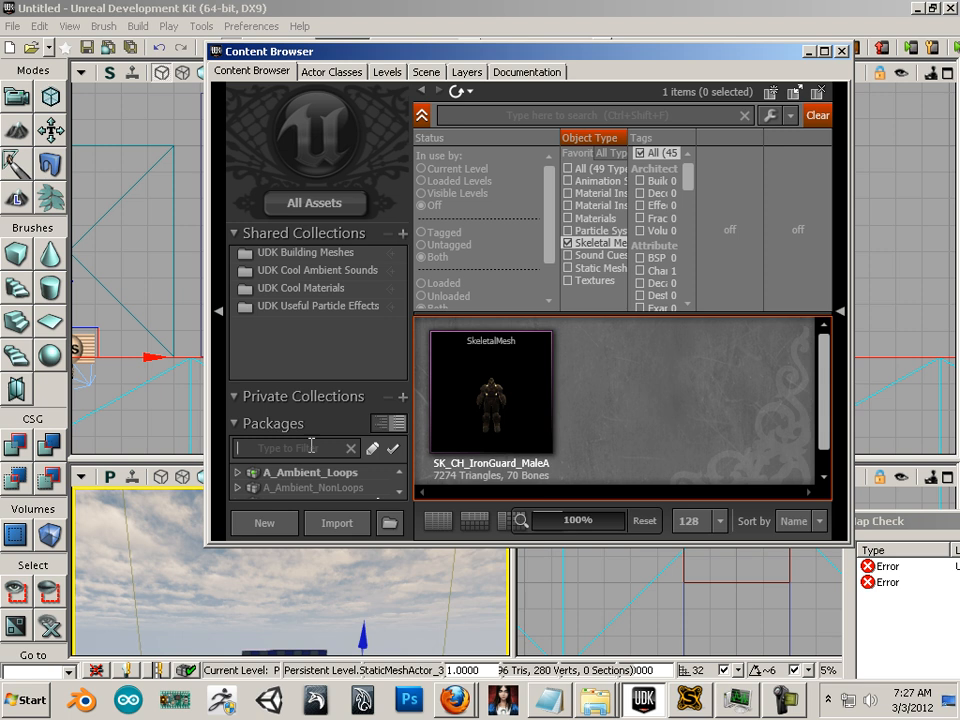
{"action": "type", "text": "male"}
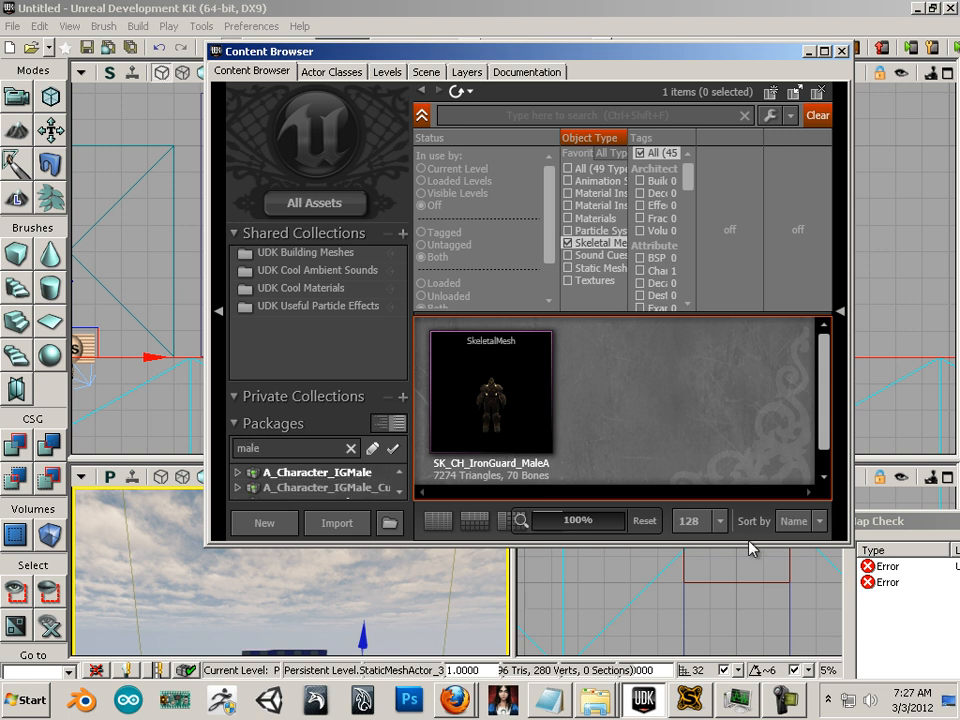
{"action": "left_click_drag", "start_coordinate": [732, 547], "coordinate": [732, 658]}
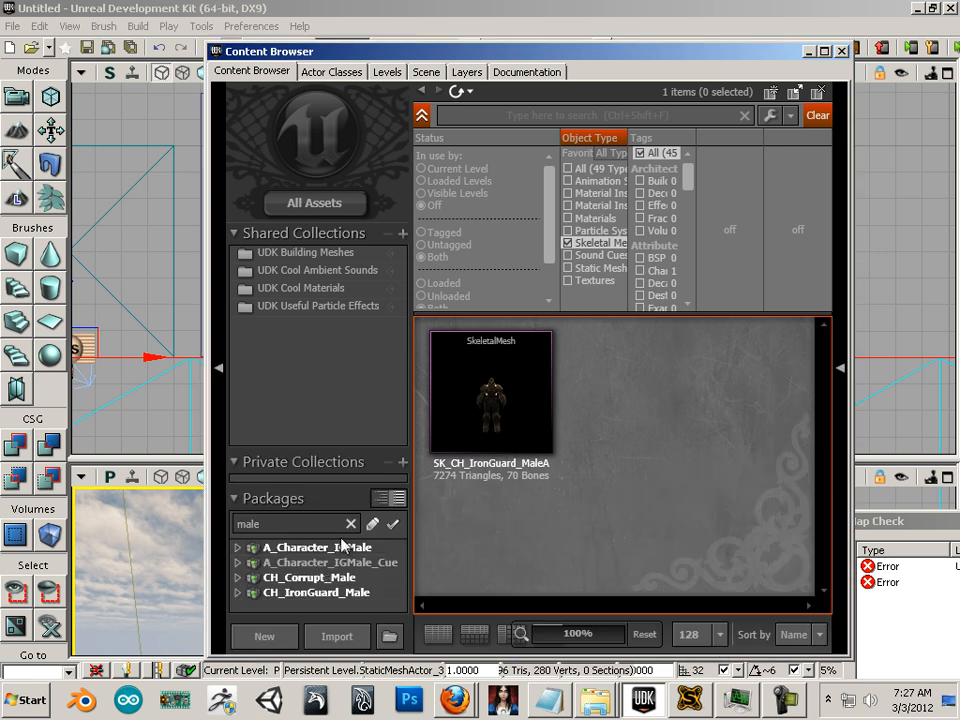
{"action": "left_click", "coordinate": [317, 594]}
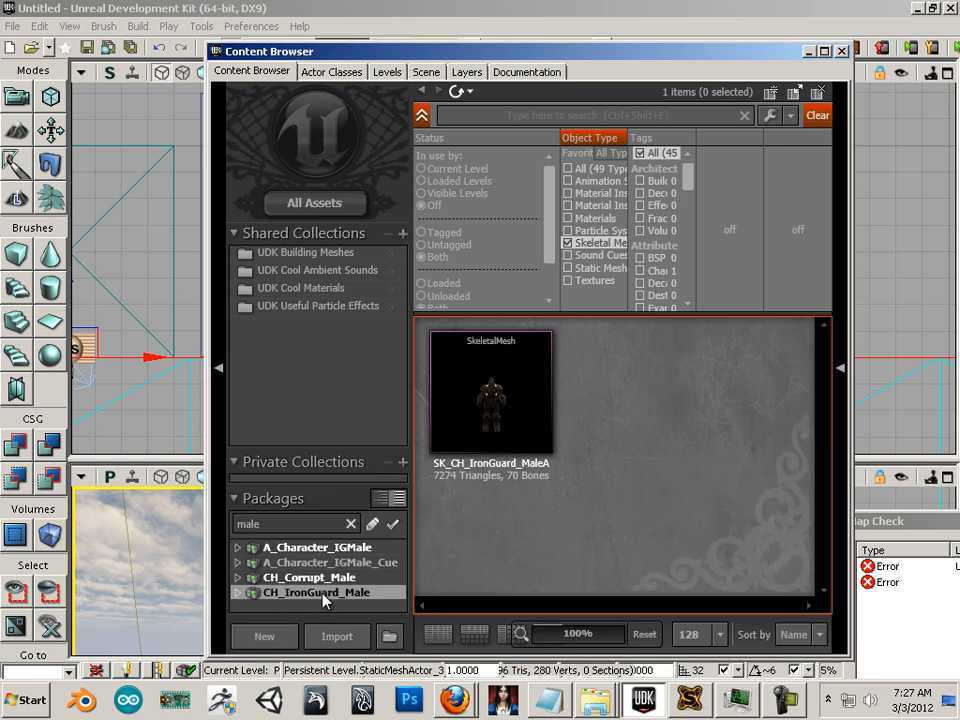
{"action": "left_click", "coordinate": [497, 411]}
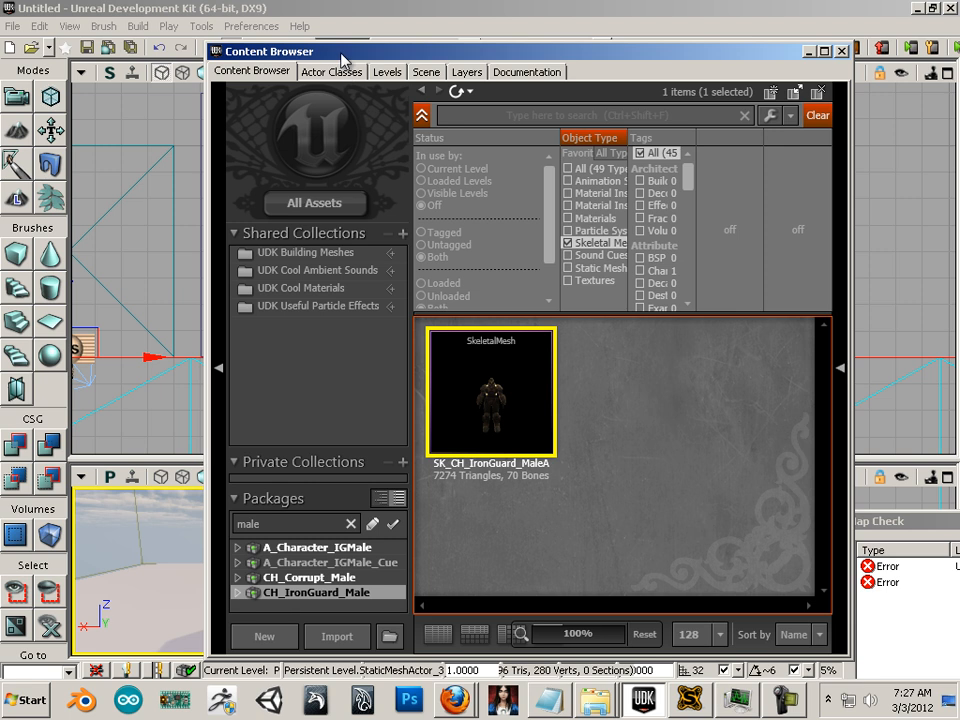
- Add the selected IronGuard SkeletalMesh to the floor in front of the doorway and raise it 64 units
{"action": "left_click_drag", "start_coordinate": [343, 51], "coordinate": [743, 100]}
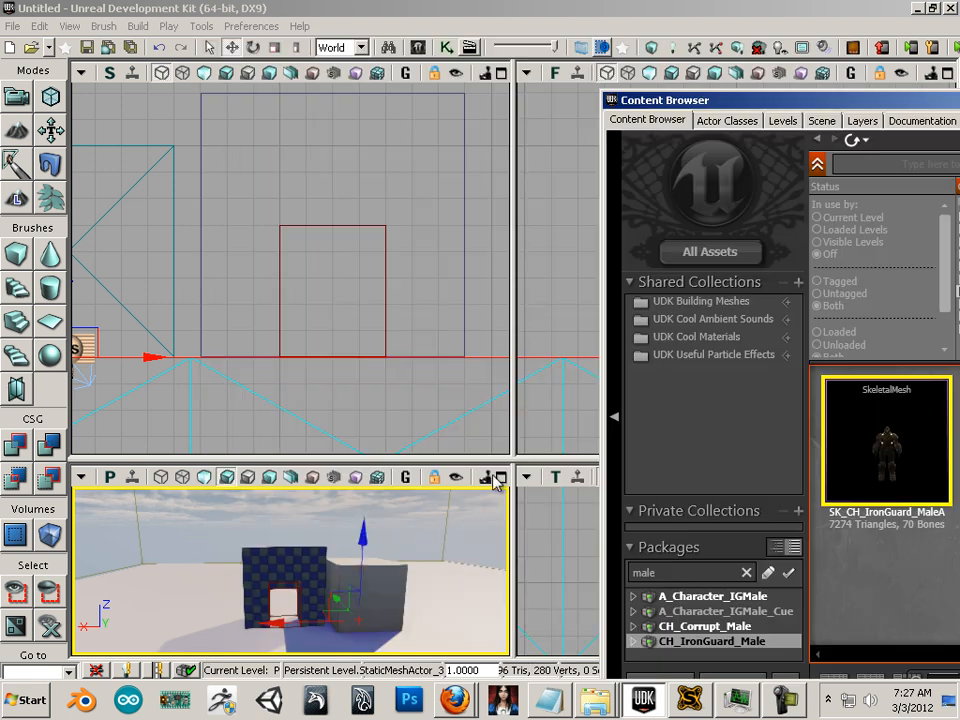
{"action": "right_click", "coordinate": [287, 616]}
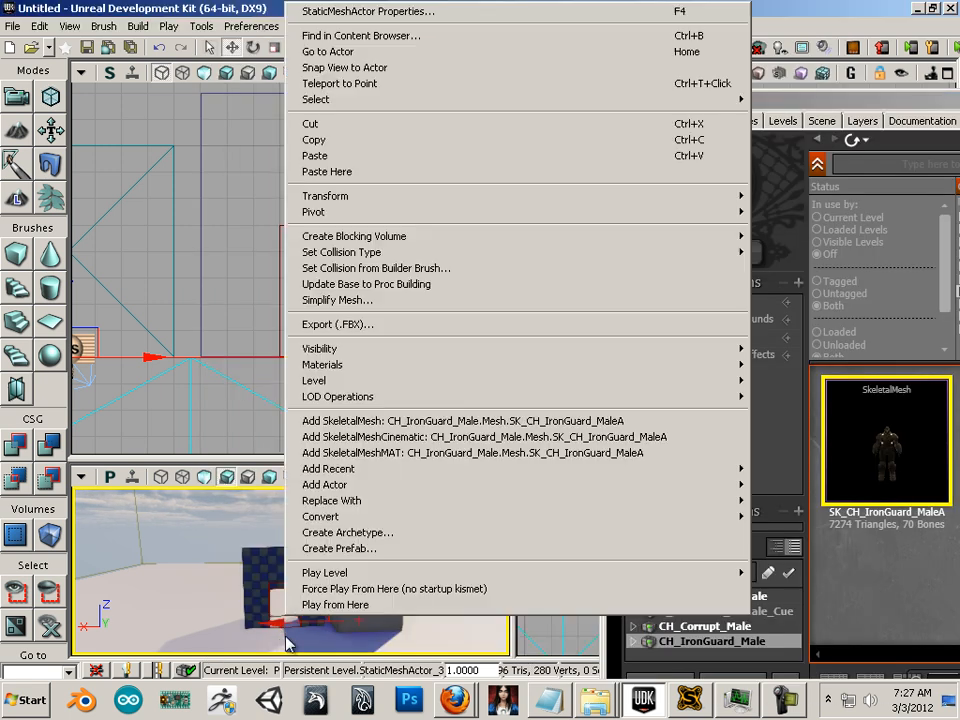
{"action": "left_click", "coordinate": [350, 421]}
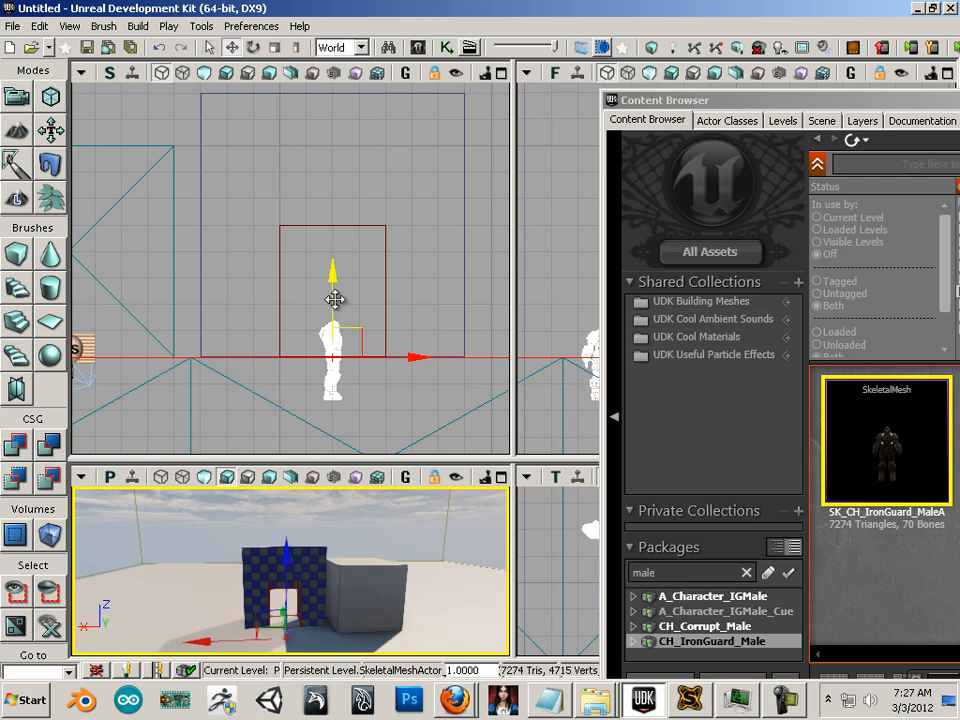
{"action": "left_click_drag", "start_coordinate": [329, 270], "coordinate": [346, 209]}
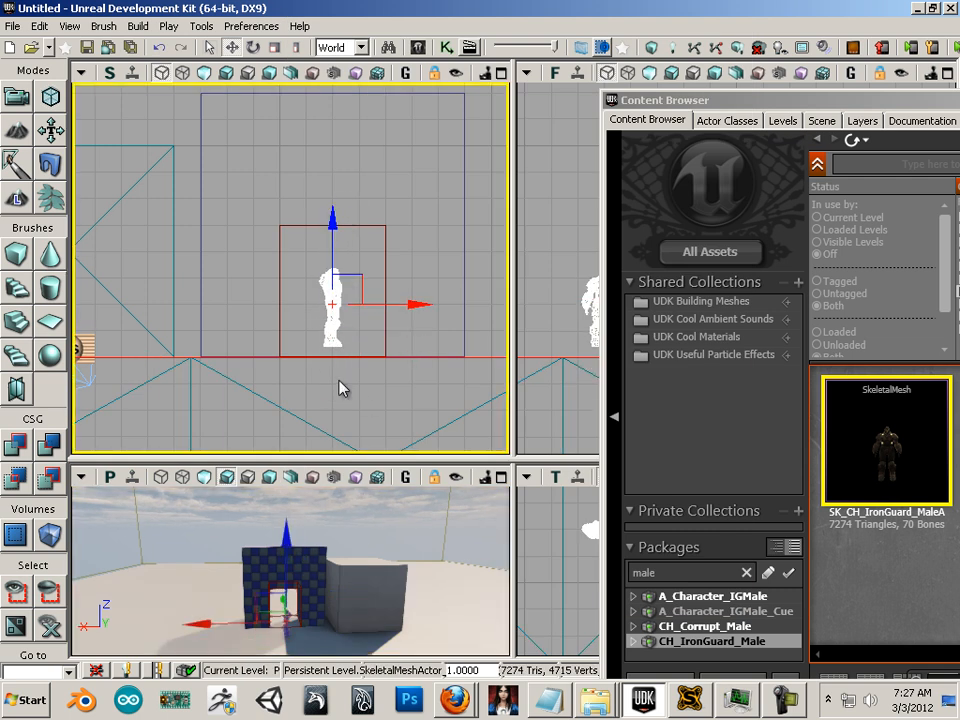
- Try to set the IronGuard mesh's feet on the floor by lowering it 32 units, then raise it 32 units again
{"action": "scroll", "coordinate": [256, 300], "scroll_direction": "up", "scroll_amount": 2}
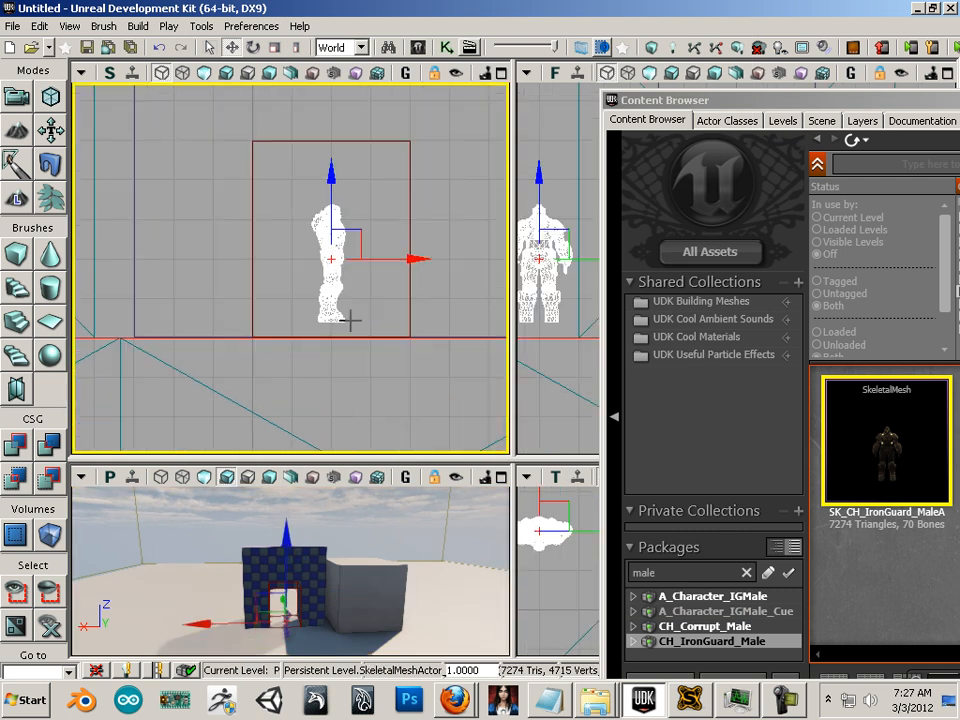
{"action": "left_click_drag", "start_coordinate": [332, 189], "coordinate": [332, 214]}
{"action": "left_click", "coordinate": [337, 202]}
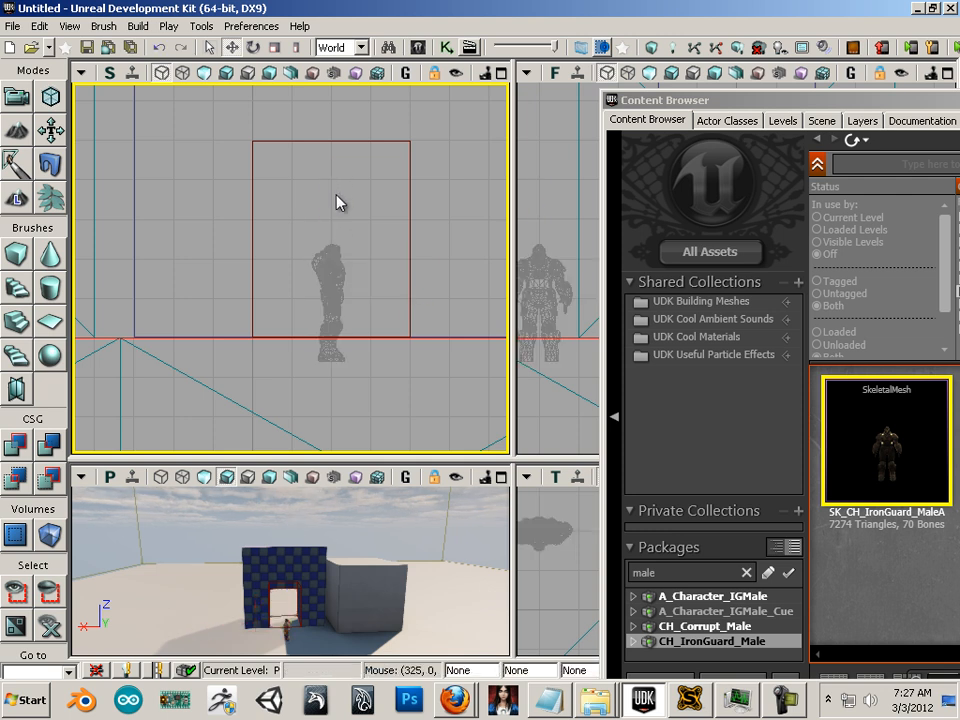
{"action": "left_click", "coordinate": [336, 250]}
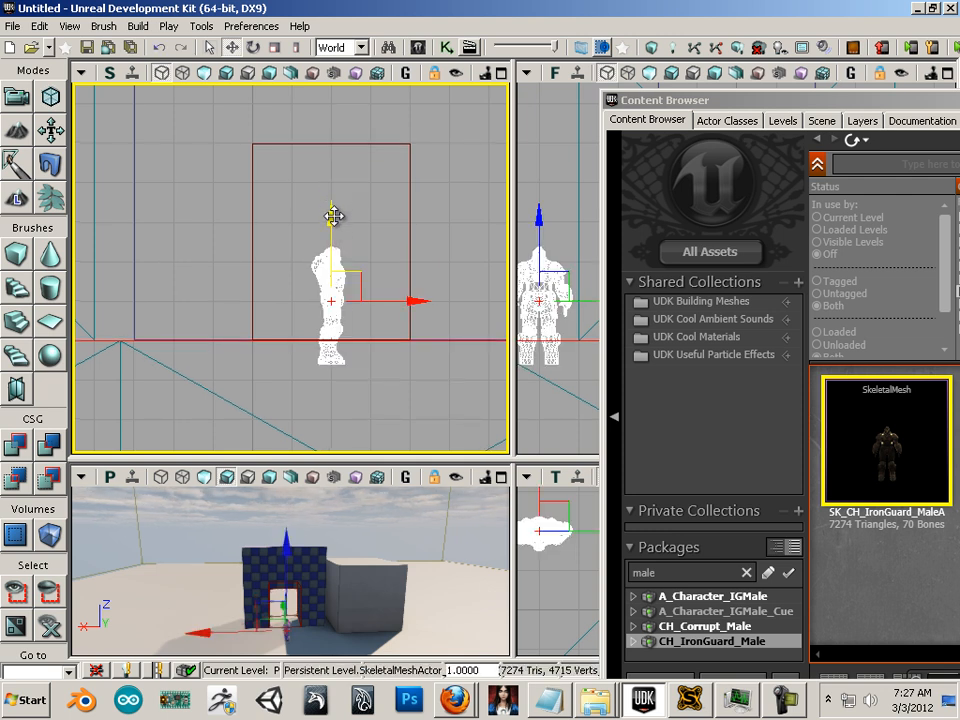
{"action": "left_click_drag", "start_coordinate": [334, 181], "coordinate": [334, 173]}
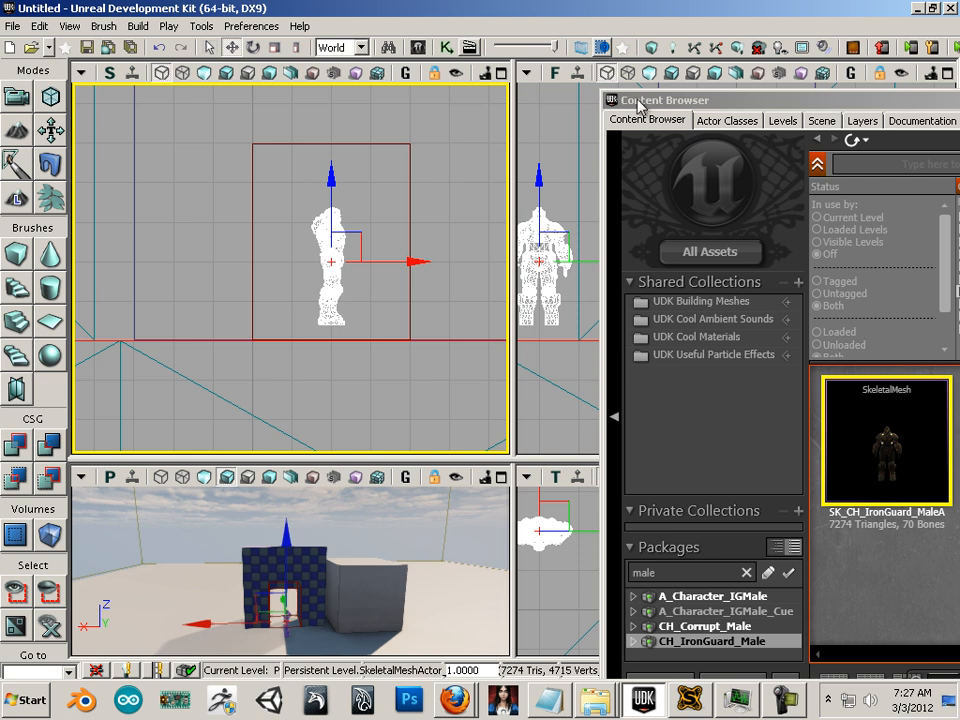
- Move the Content Browser out of the way to uncover the Front and Top views
{"action": "left_click_drag", "start_coordinate": [650, 101], "coordinate": [959, 152]}
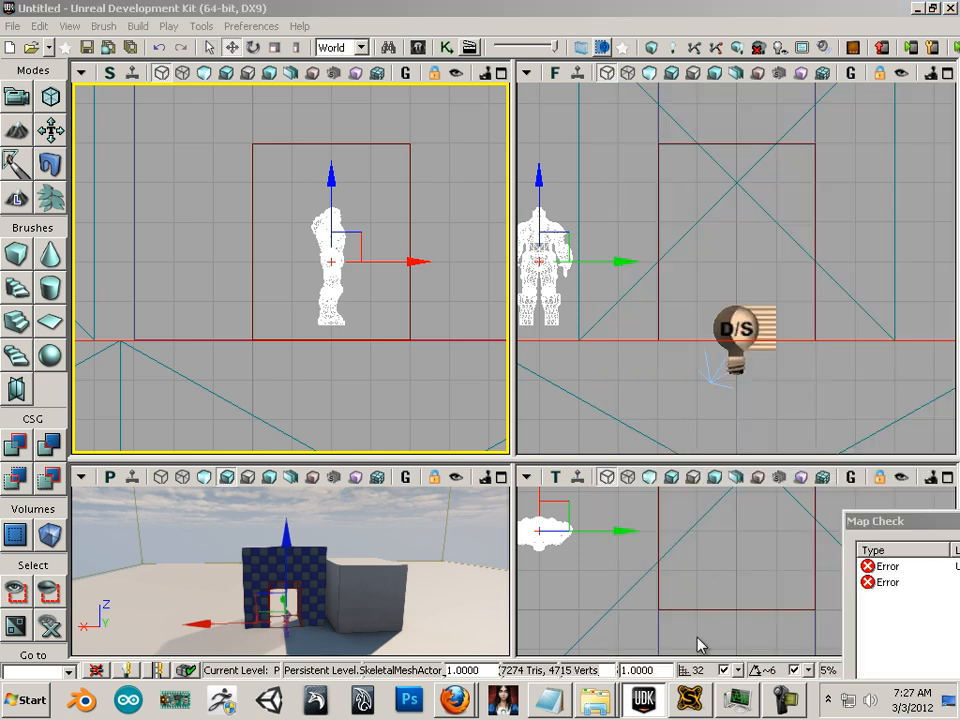